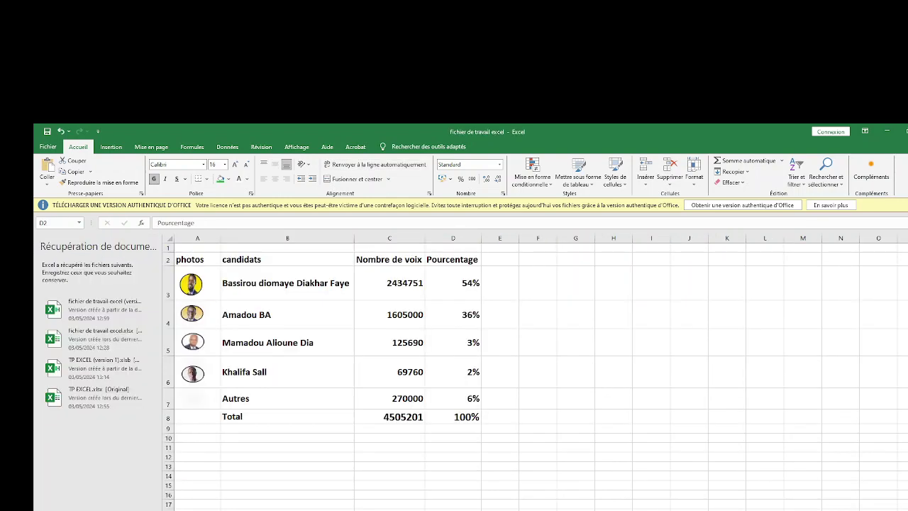
Copy the candidates table A1:D8 with its photos and paste it at A1 of an empty sheet in the TP EXCEL workbook
key("ctrl+a")
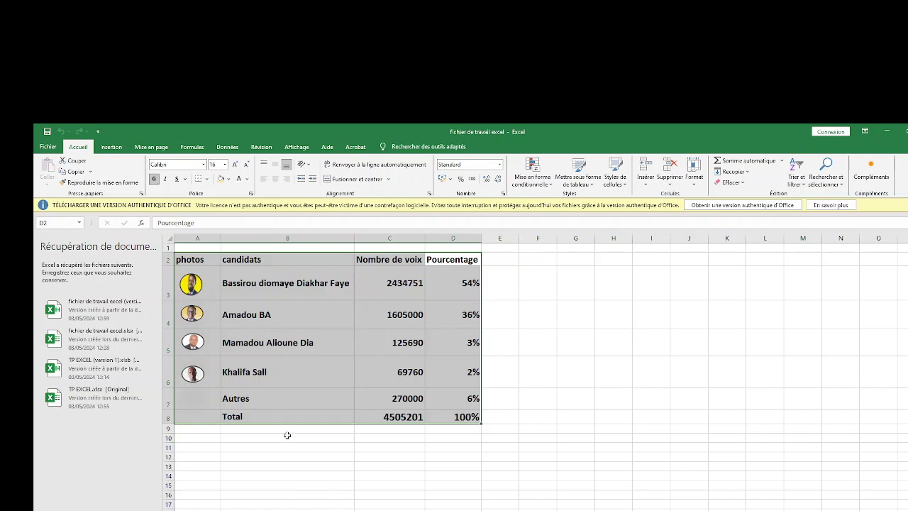
left_click(434, 493)
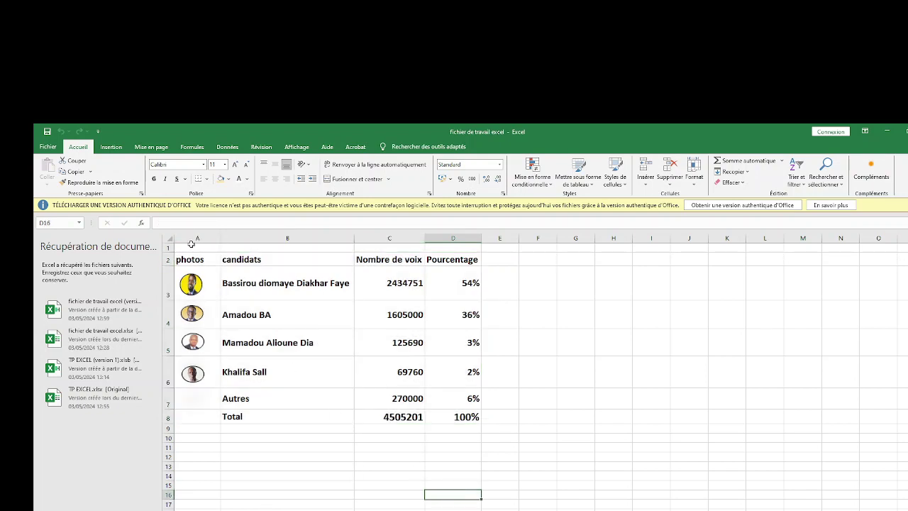
mouse_move(188, 246)
left_mouse_down()
mouse_move(424, 434)
mouse_move(469, 428)
mouse_move(474, 417)
left_mouse_up()
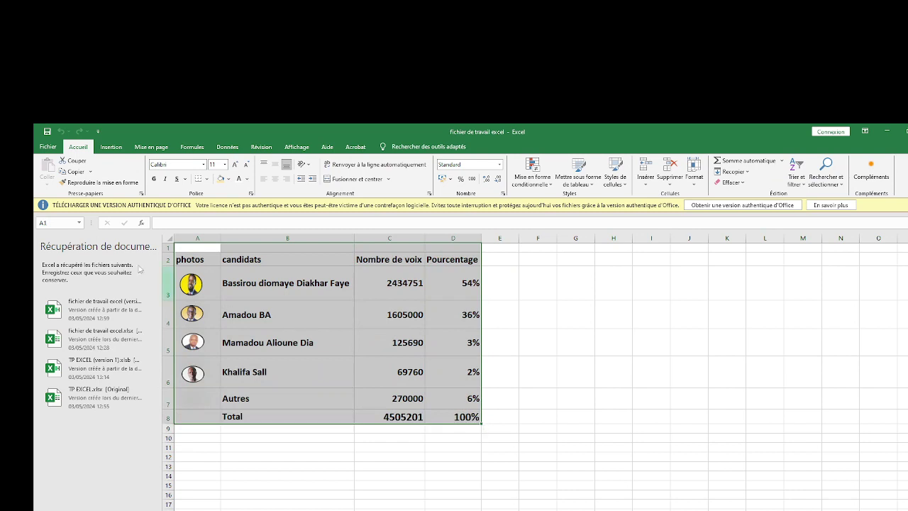
left_click(73, 171)
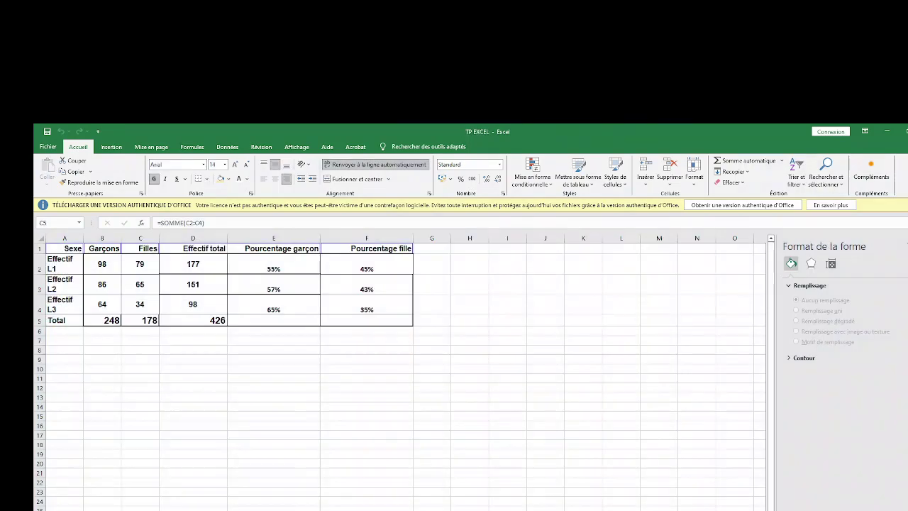
left_click_drag(140, 319, 193, 319)
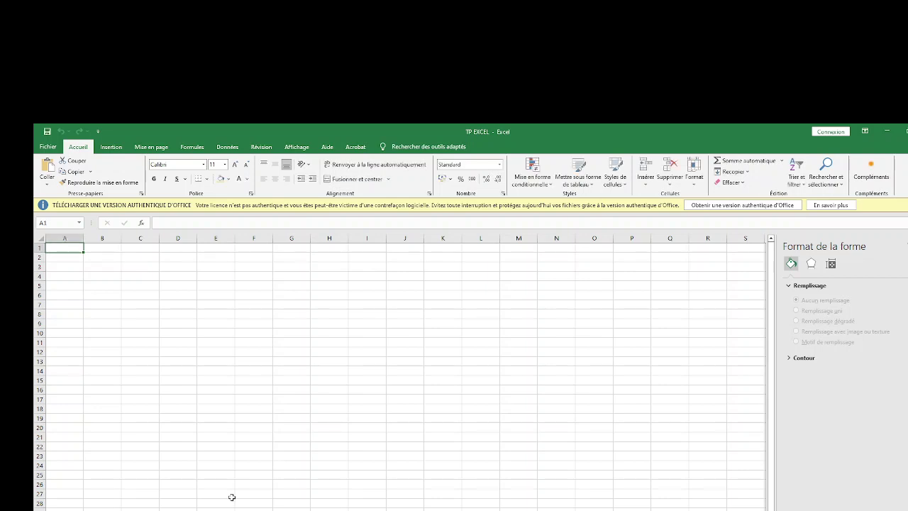
key("ctrl+v")
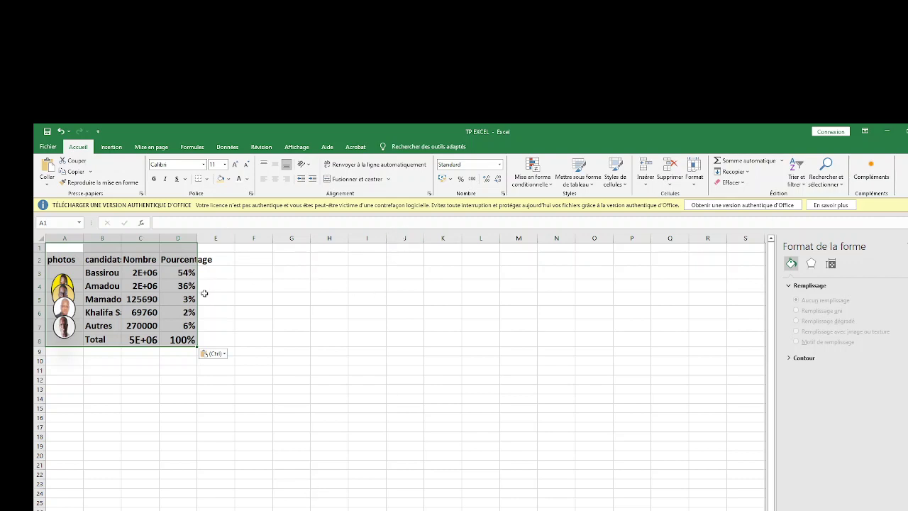
Fit the widths of columns A to D to their contents and increase the height of candidate rows 3 to 6
double_click(160, 238)
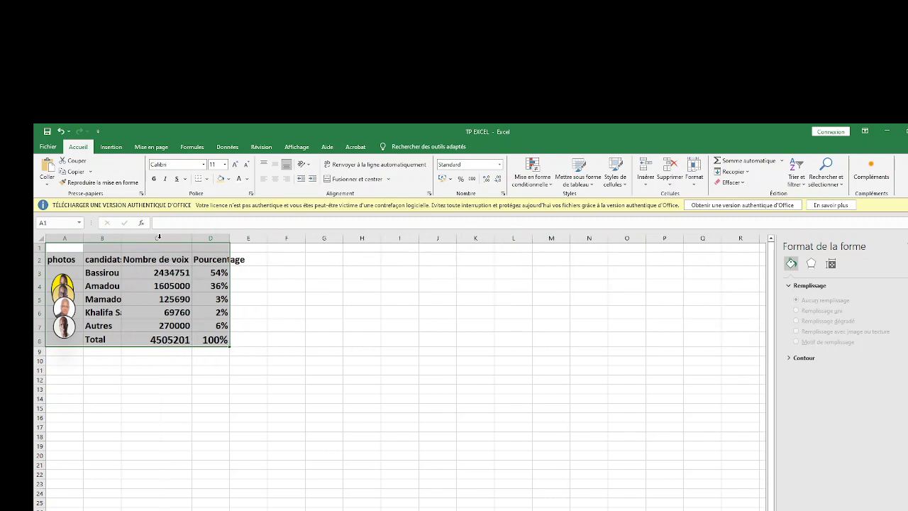
double_click(227, 239)
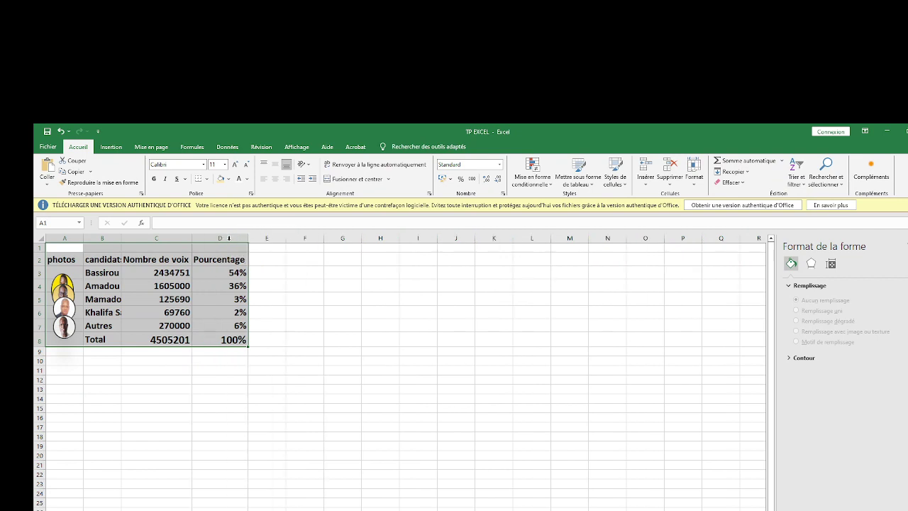
left_click_drag(191, 238, 191, 239)
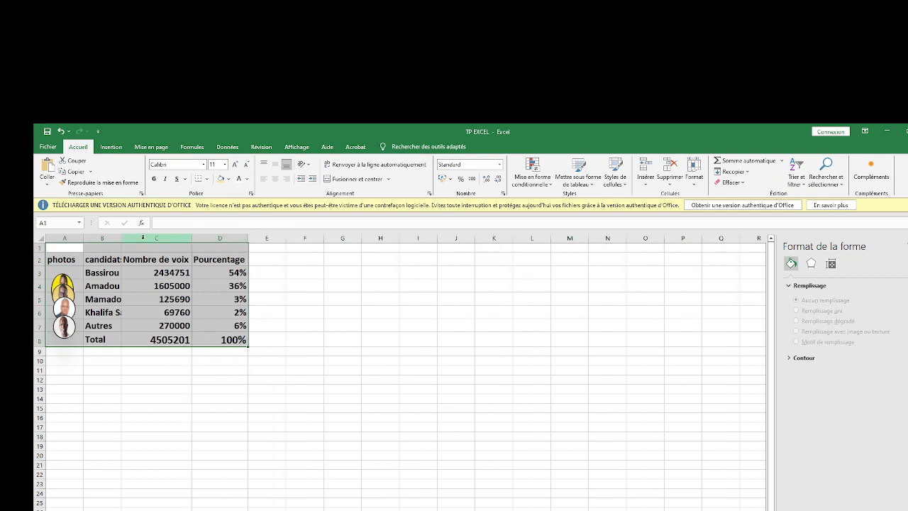
double_click(122, 238)
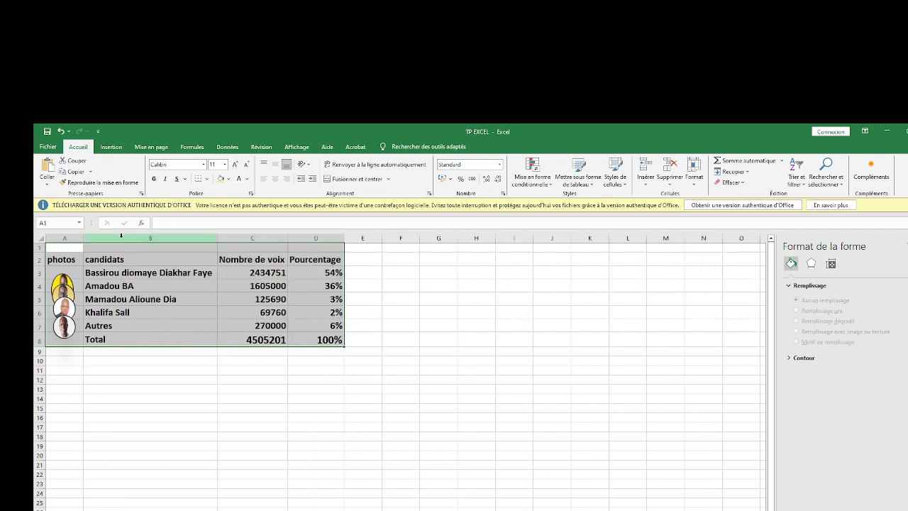
double_click(82, 239)
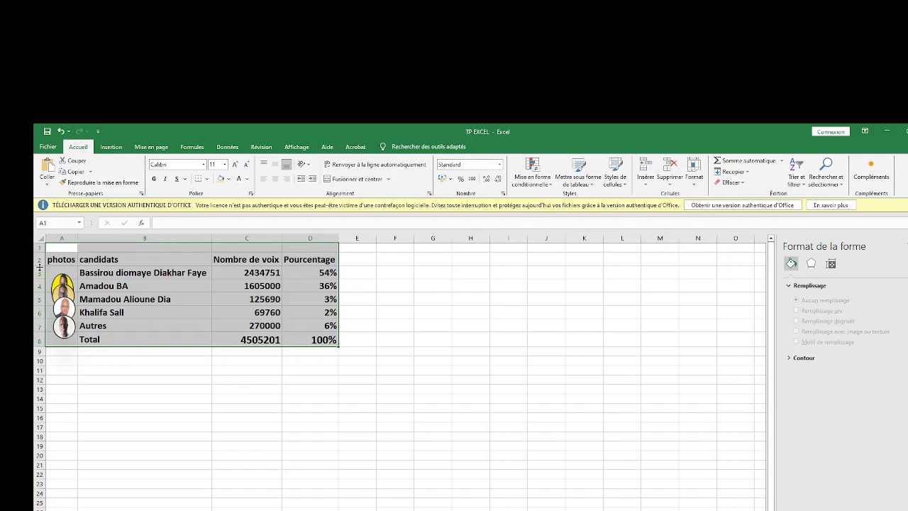
left_click_drag(39, 267, 39, 363)
left_click(105, 444)
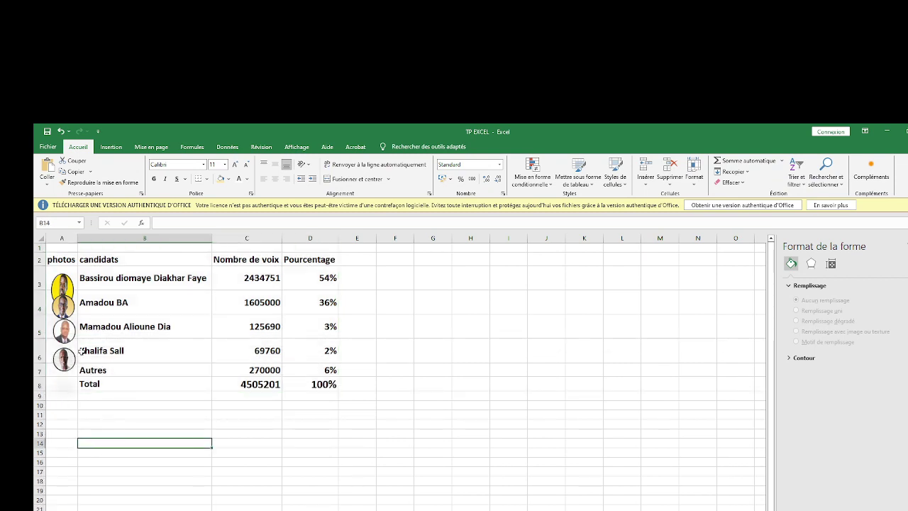
Shorten the first candidate's photo to a round shape and align the four photos with their candidates' rows in column A
left_click(63, 292)
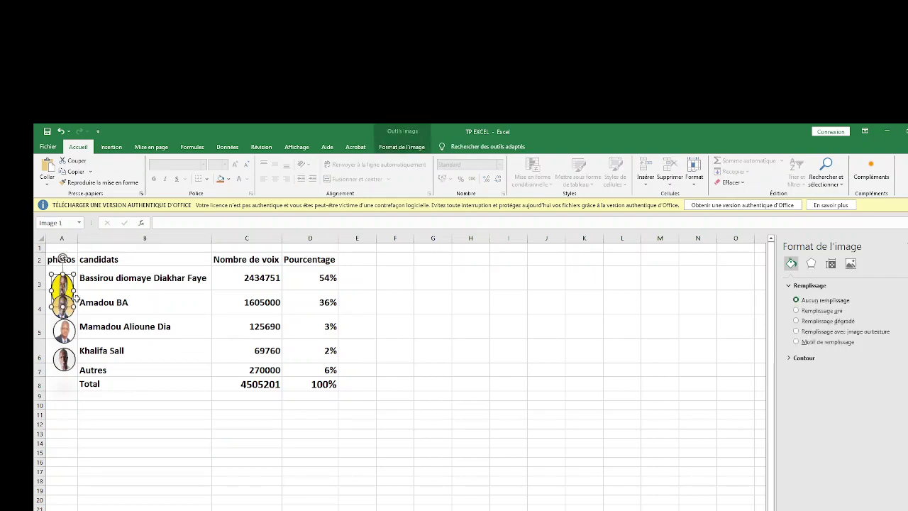
left_click_drag(62, 305, 63, 296)
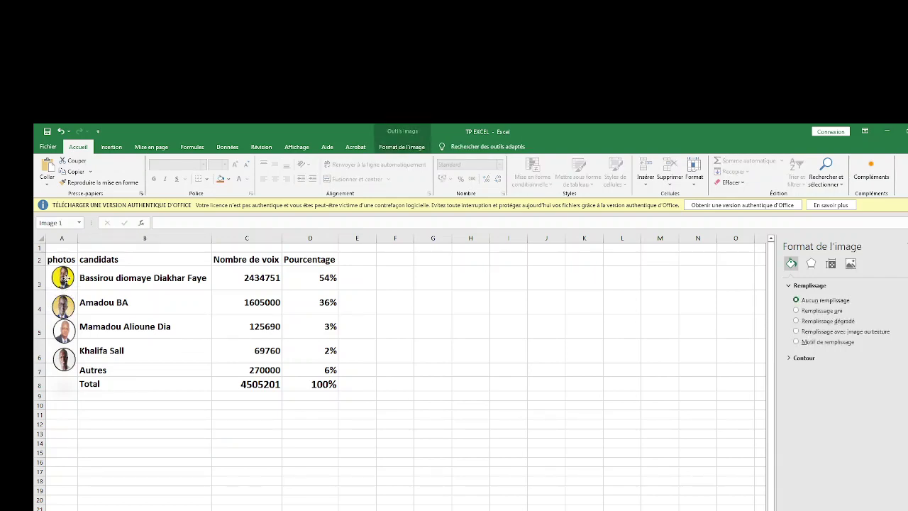
left_click(64, 307)
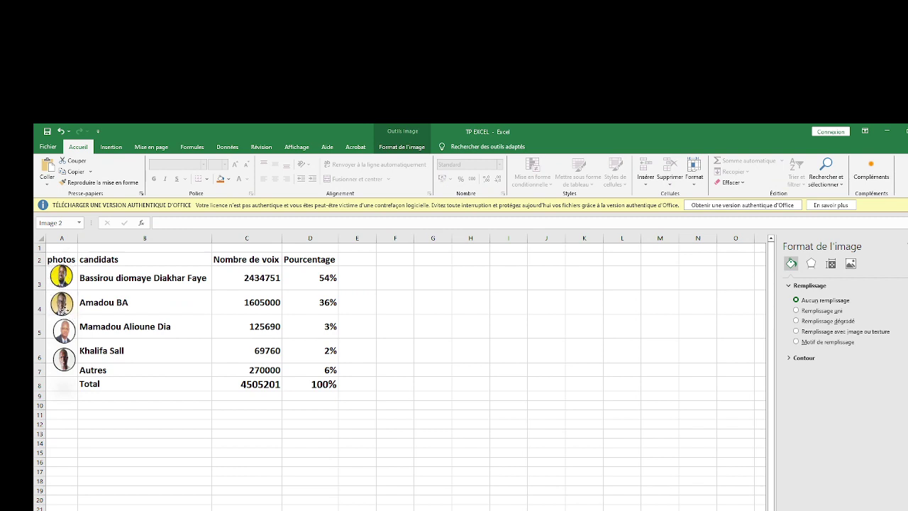
left_click(62, 331)
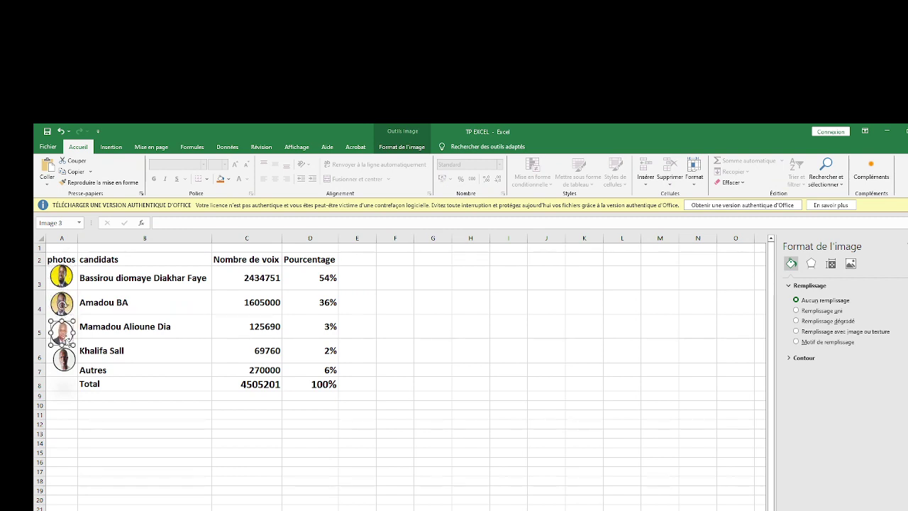
left_click(64, 359)
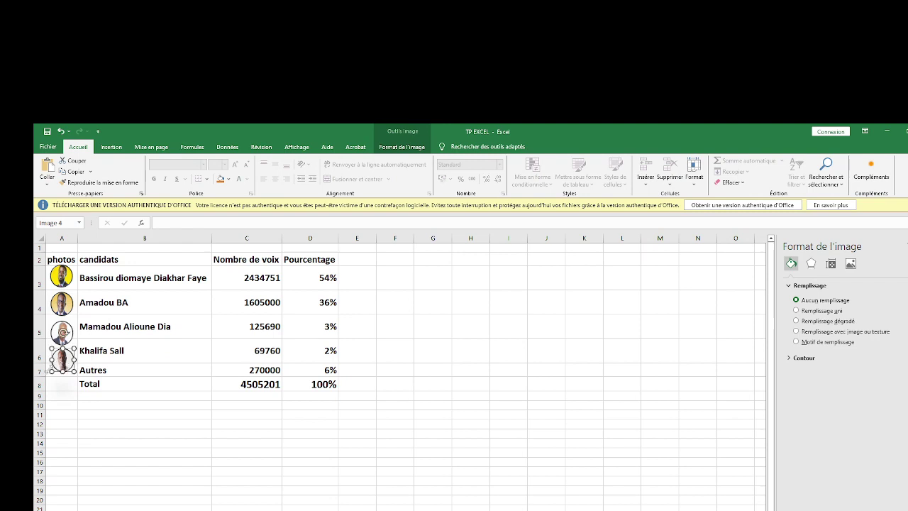
Increase the height of row 6 to contain the fourth photo and make the Autres row taller
left_click_drag(44, 363, 44, 371)
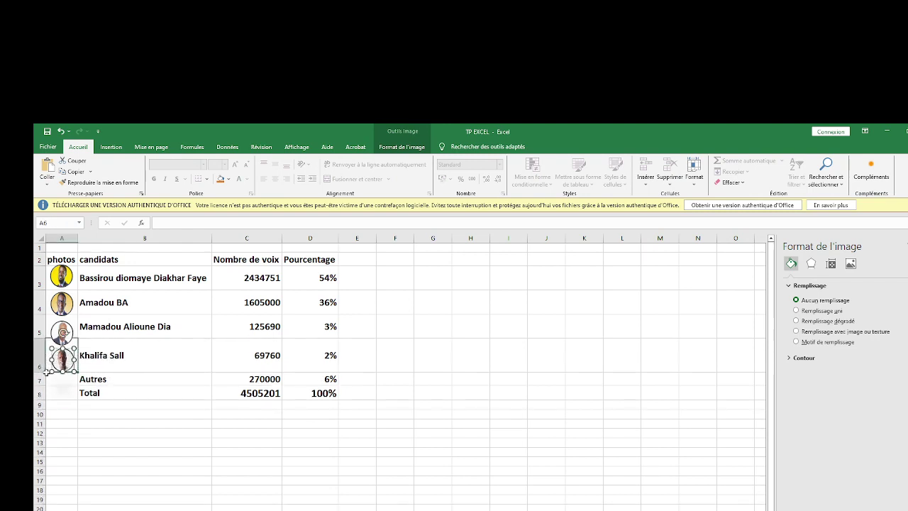
left_click(48, 369)
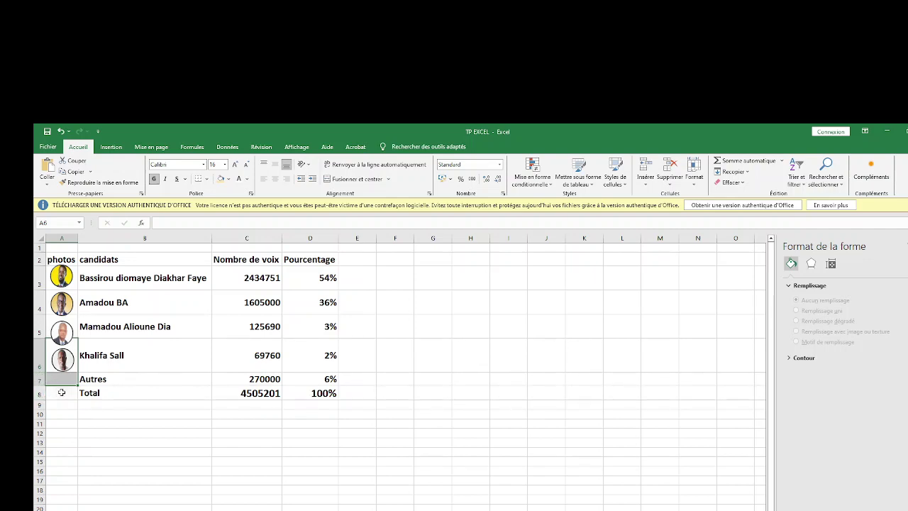
left_click(62, 393)
left_click_drag(37, 384, 37, 393)
left_click(254, 498)
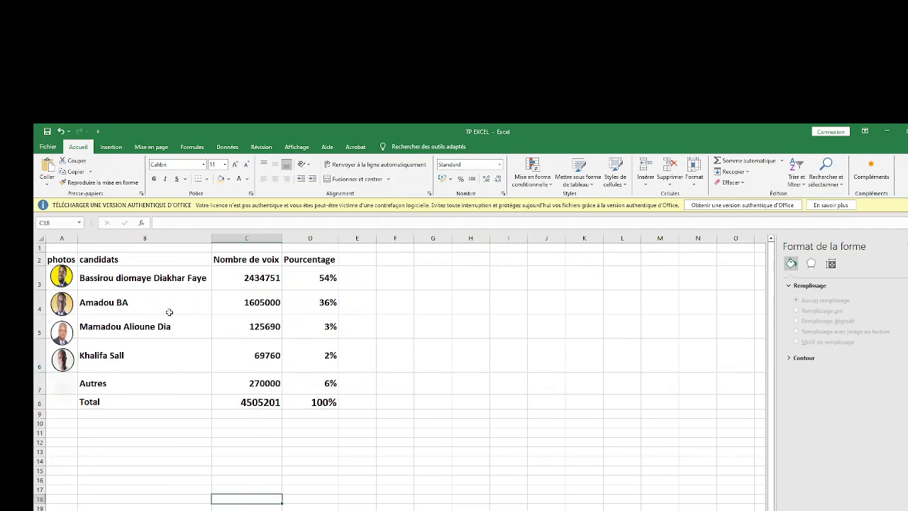
Capitalize the first letter of the headers in A2 and B2 so they read "Photos" and "Candidats"
left_click(52, 260)
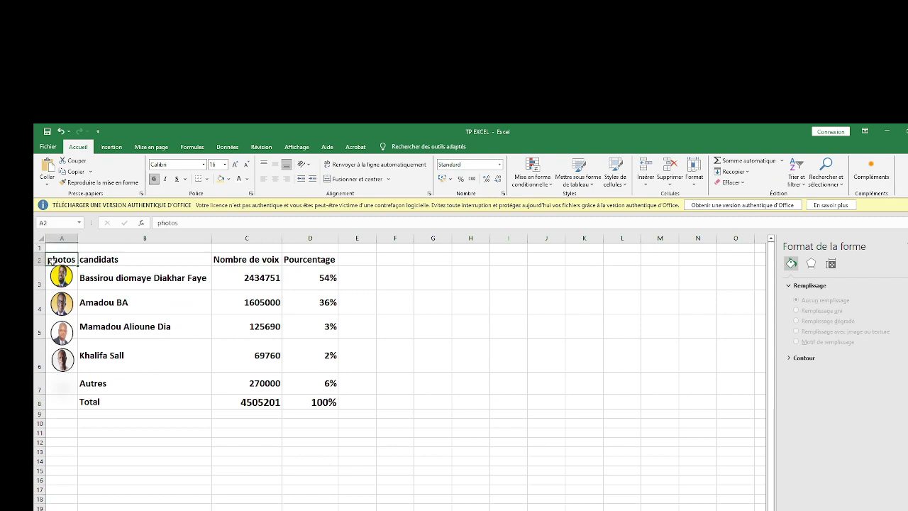
double_click(53, 261)
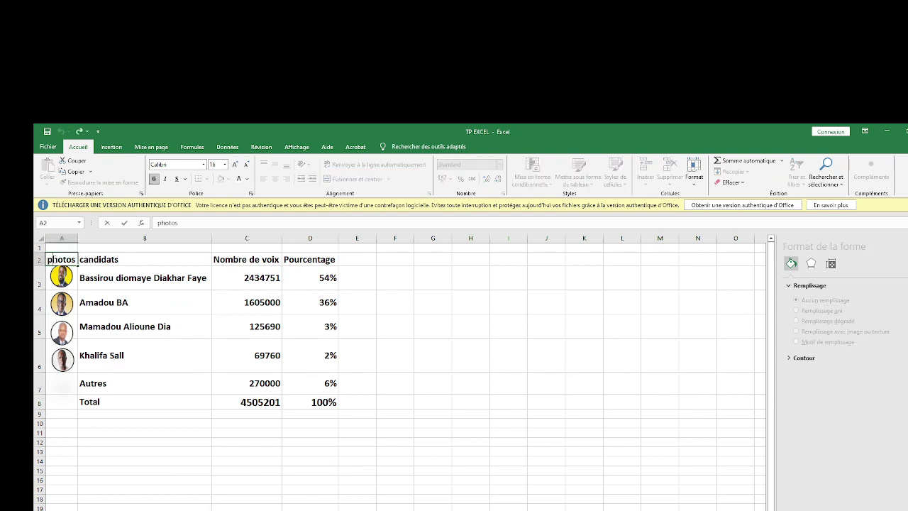
key("BackSpace")
type("P")
left_click(94, 261)
double_click(86, 260)
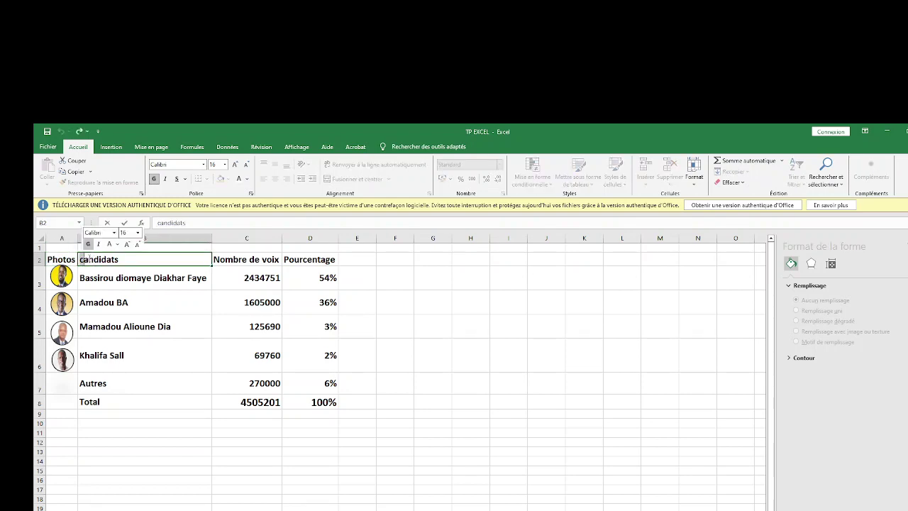
key("BackSpace")
type("C")
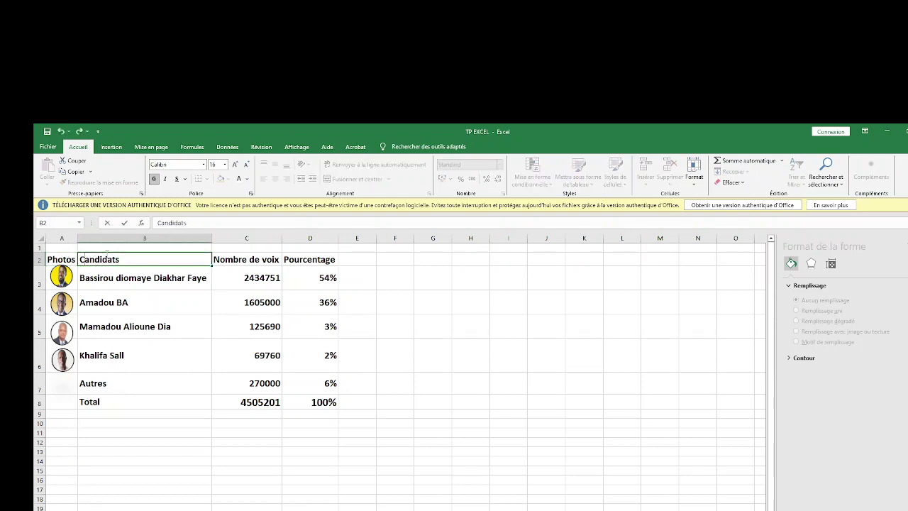
left_click(312, 261)
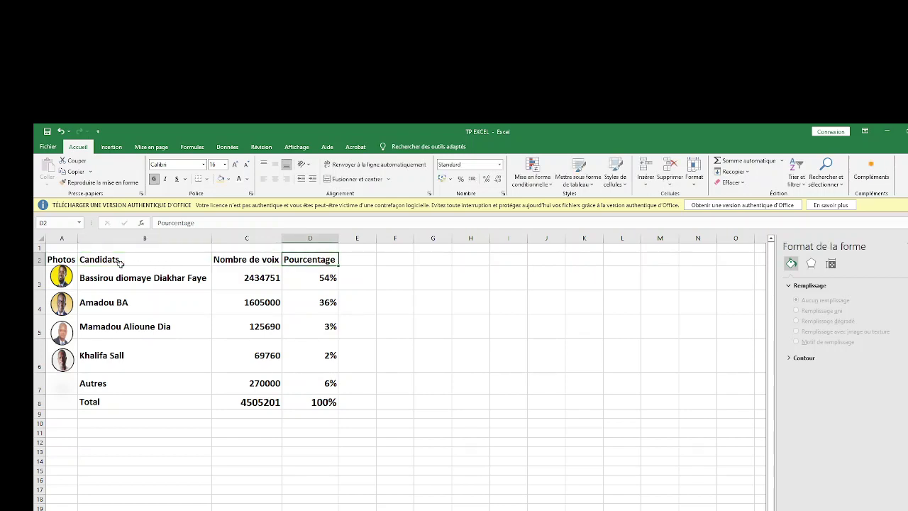
Center the headers in A2:D2 and the vote counts and percentages in C3:D8
left_click_drag(65, 260, 299, 260)
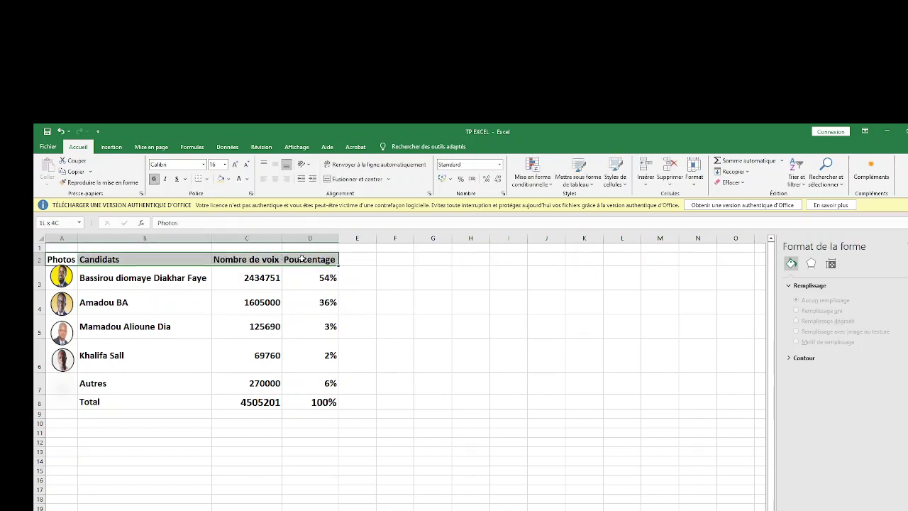
left_click(275, 178)
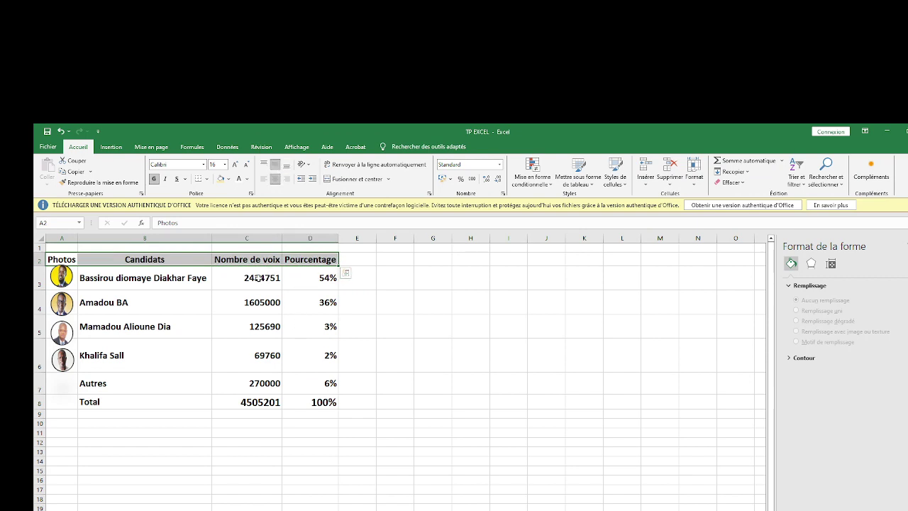
left_click_drag(263, 279, 315, 402)
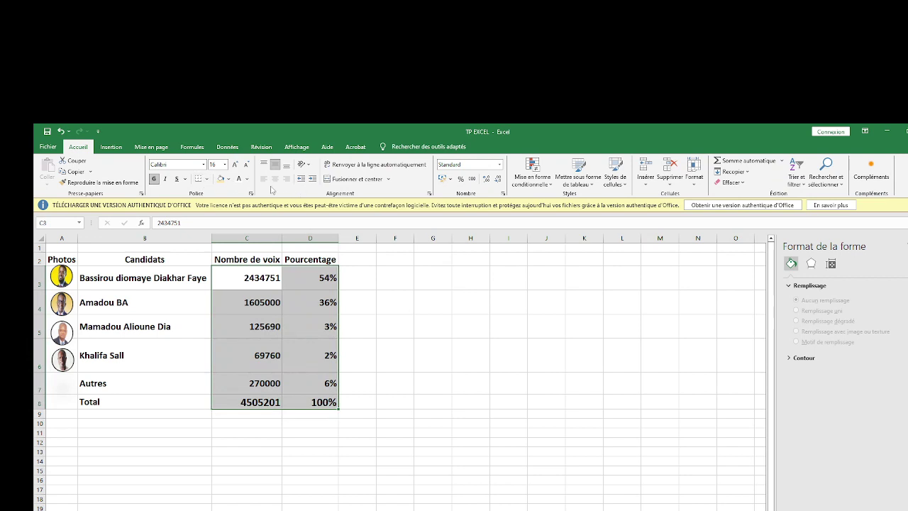
left_click(276, 180)
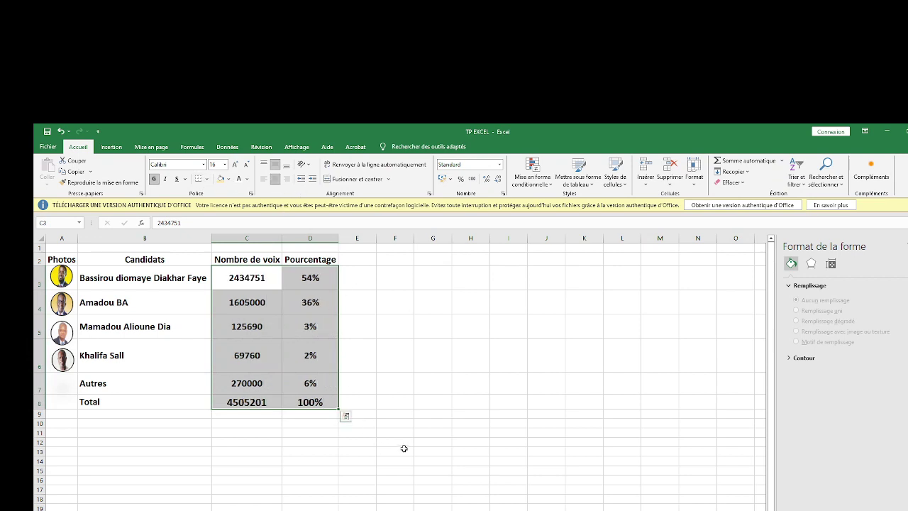
left_click(417, 442)
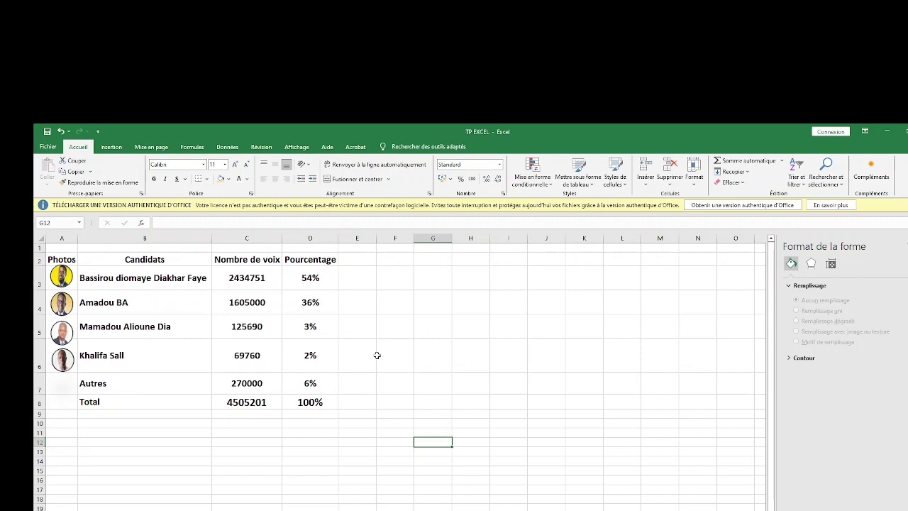
Merge and center cells B1:C1 above the table
left_click_drag(273, 247, 190, 245)
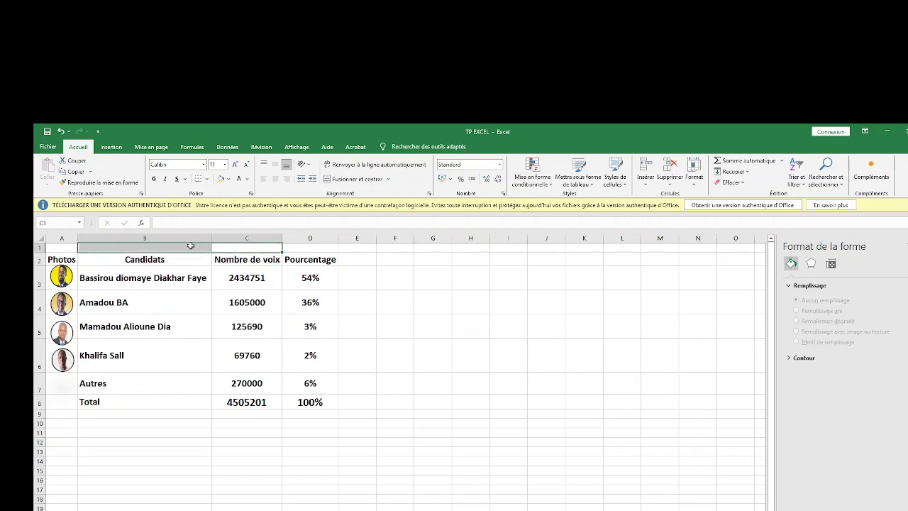
right_click(190, 246)
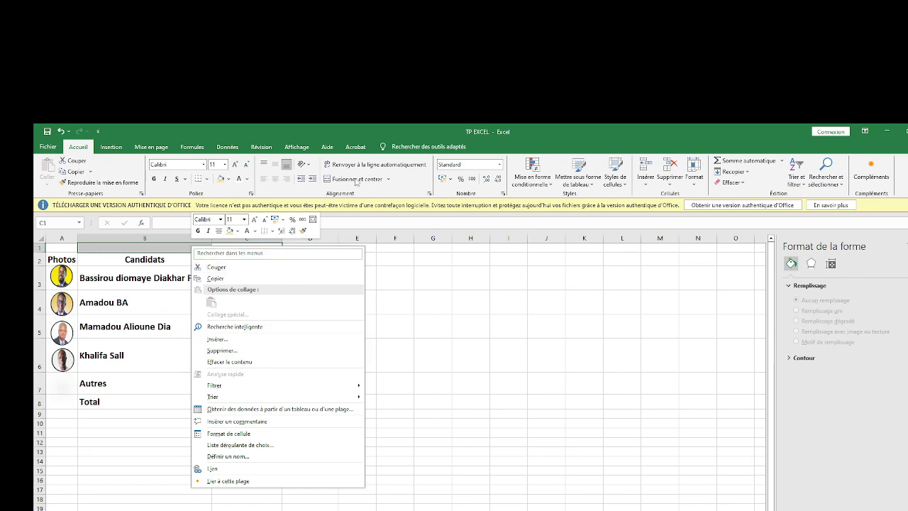
left_click(356, 180)
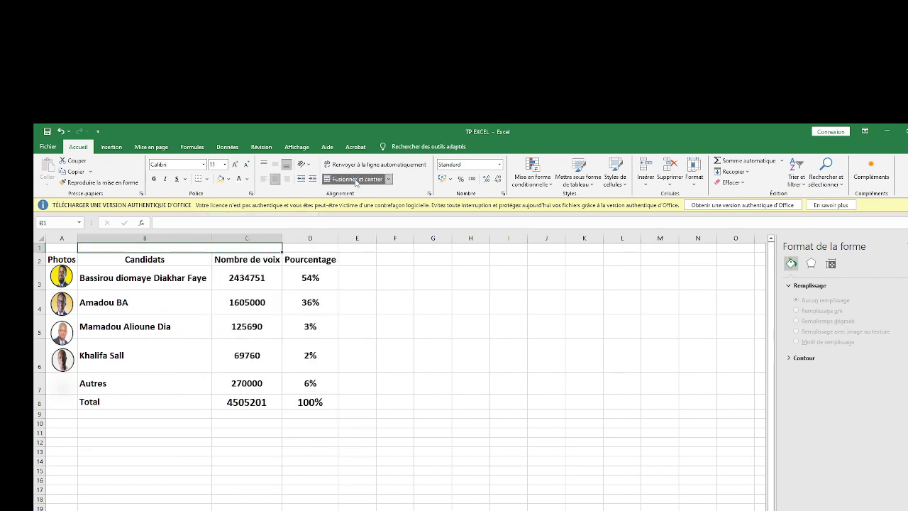
Enter the title "ELECTIONS PRESIDENTIELLE" in the merged cell above the table
double_click(259, 248)
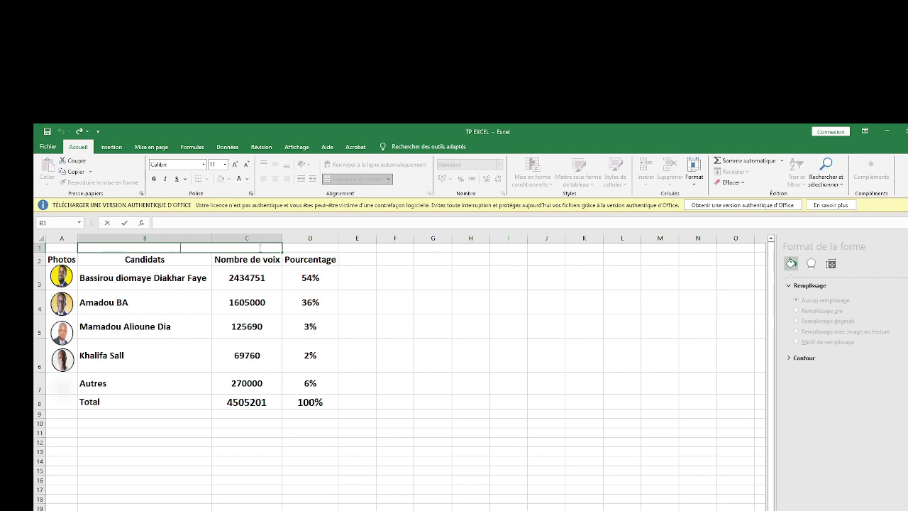
type("ELECTIONS PRESI")
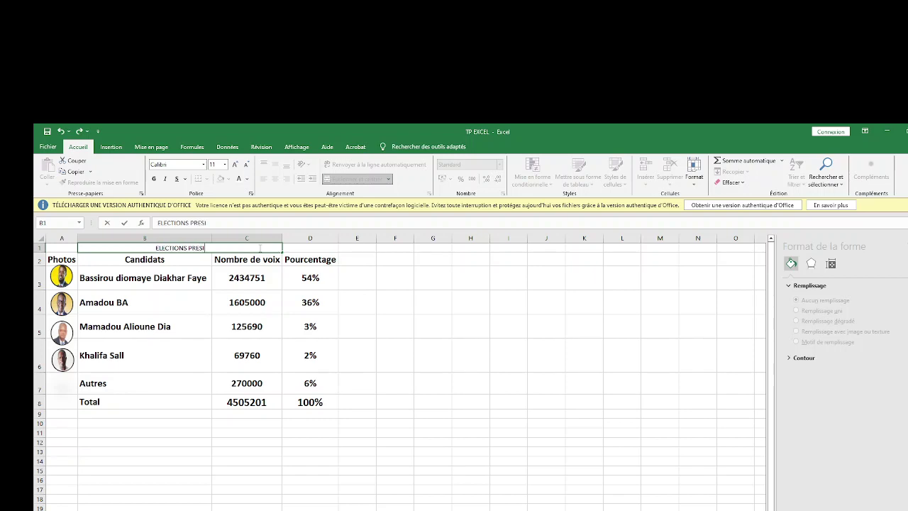
type("DENTIELLE")
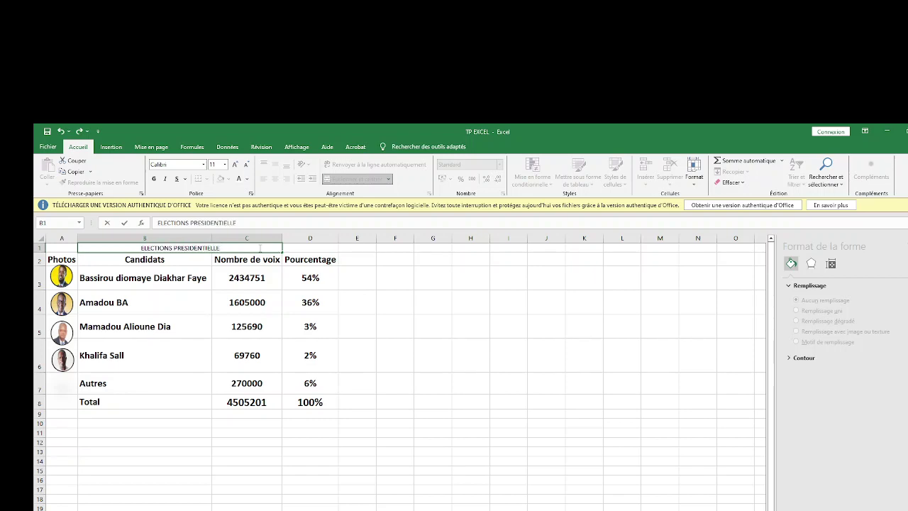
left_click(311, 238)
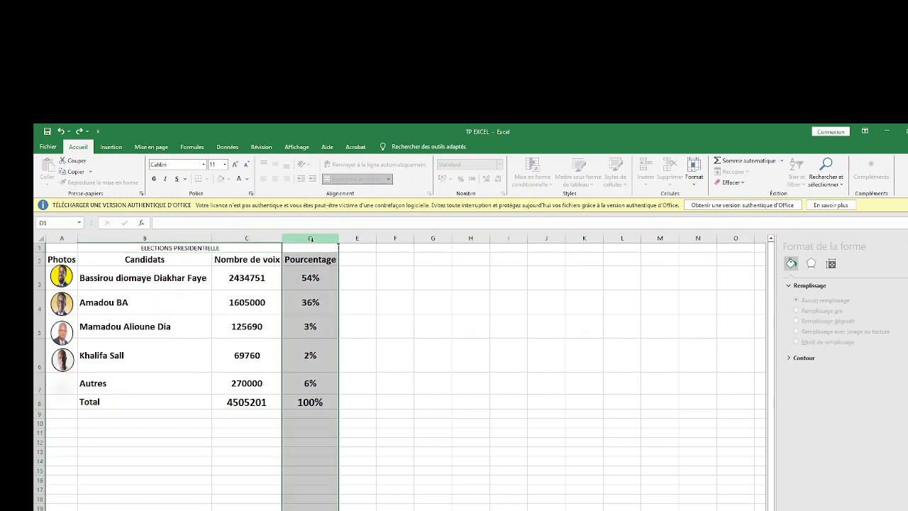
Make the title bold and set its font size to 22
left_click(250, 247)
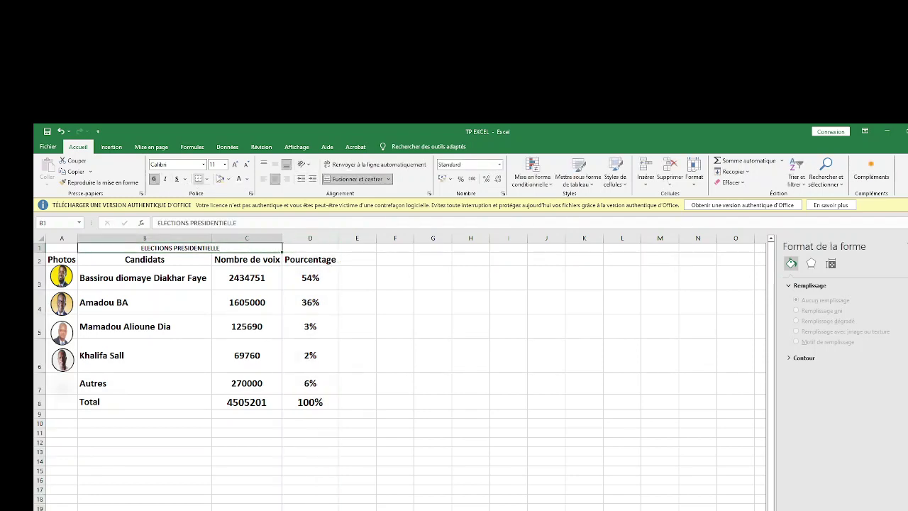
left_click(224, 164)
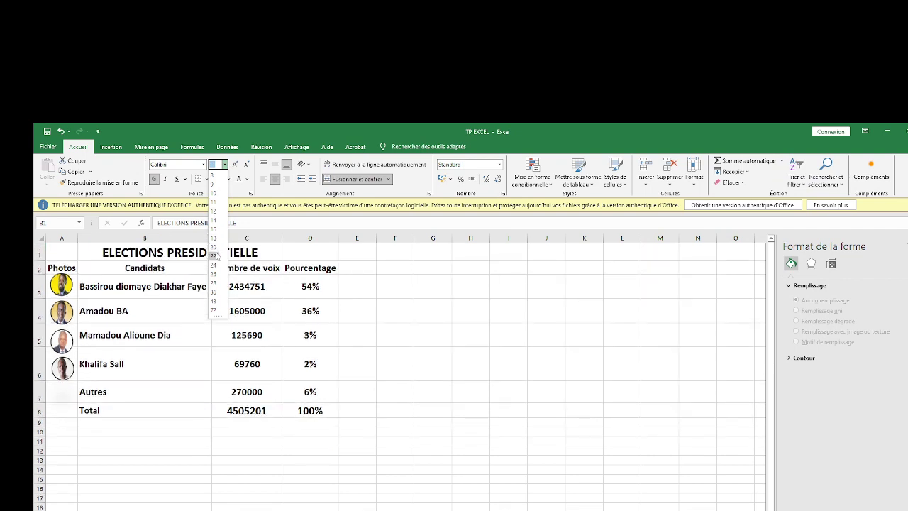
left_click(214, 255)
Unmerge the title cells within A1:D1 and fill the whole range with the green theme color
left_click_drag(307, 256, 56, 253)
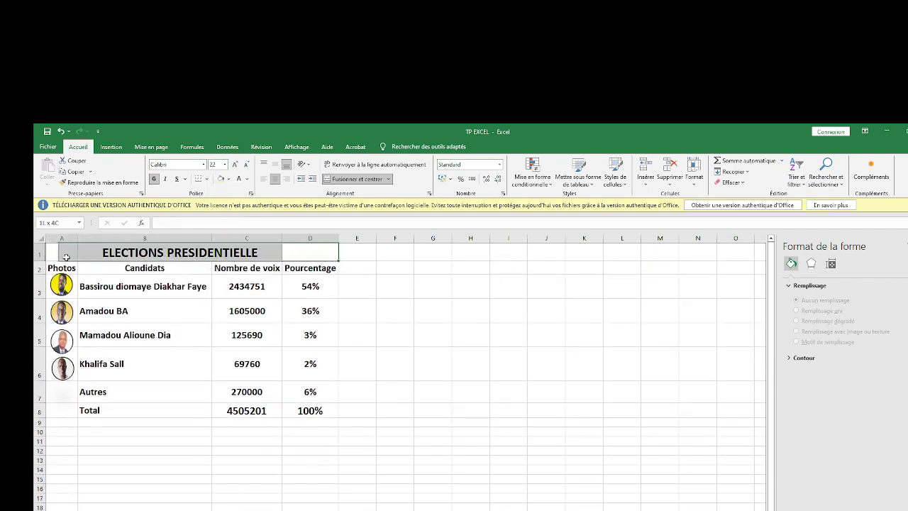
left_click(332, 181)
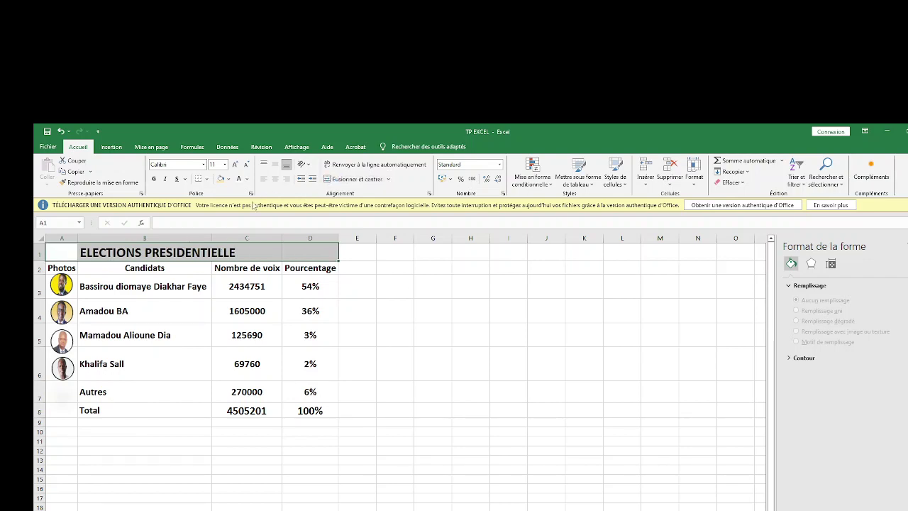
left_click(227, 178)
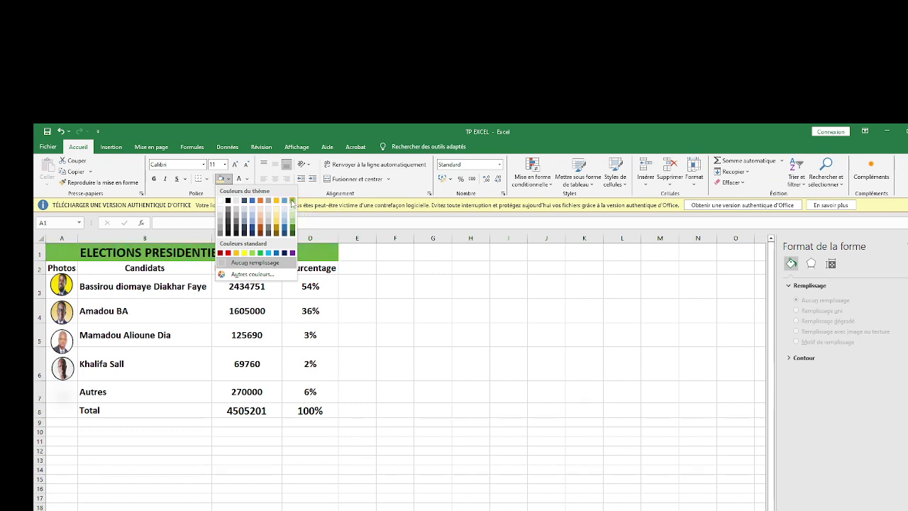
left_click(291, 203)
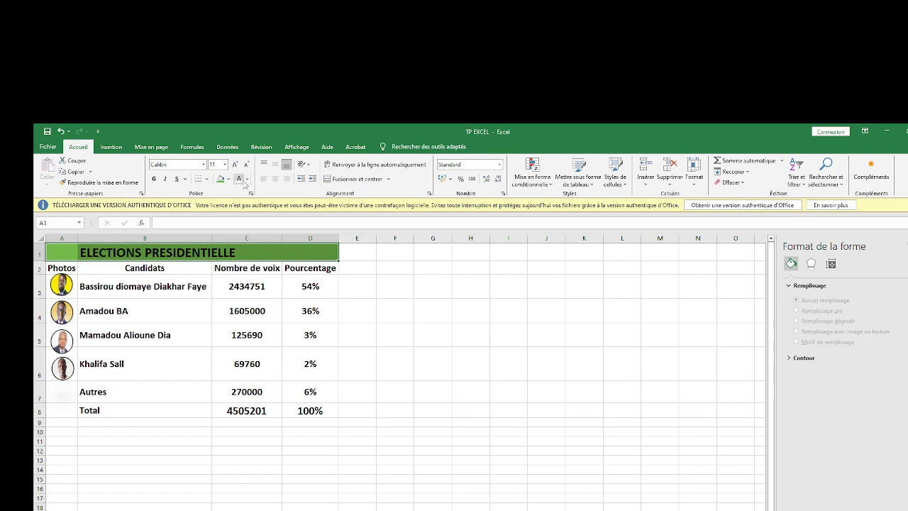
Change the font color of the title row A1:D1 to white
left_click(241, 181)
left_click(380, 349)
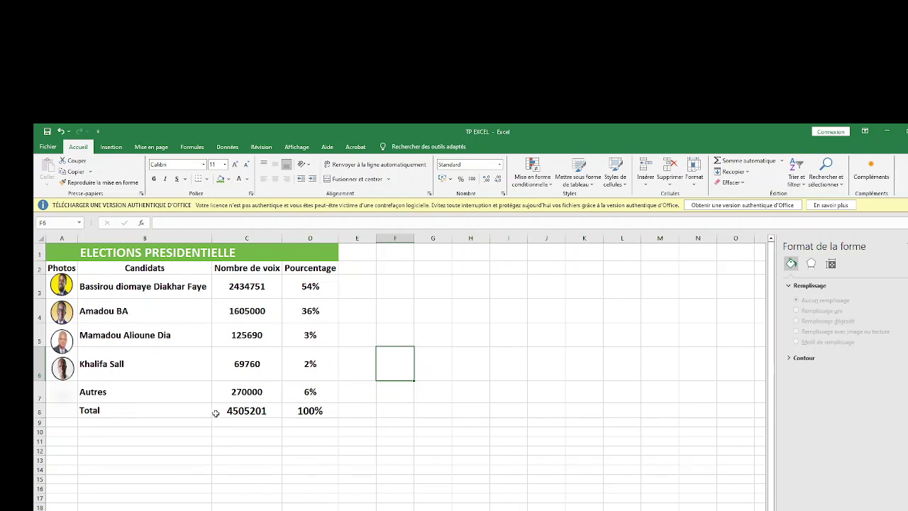
left_click(159, 477)
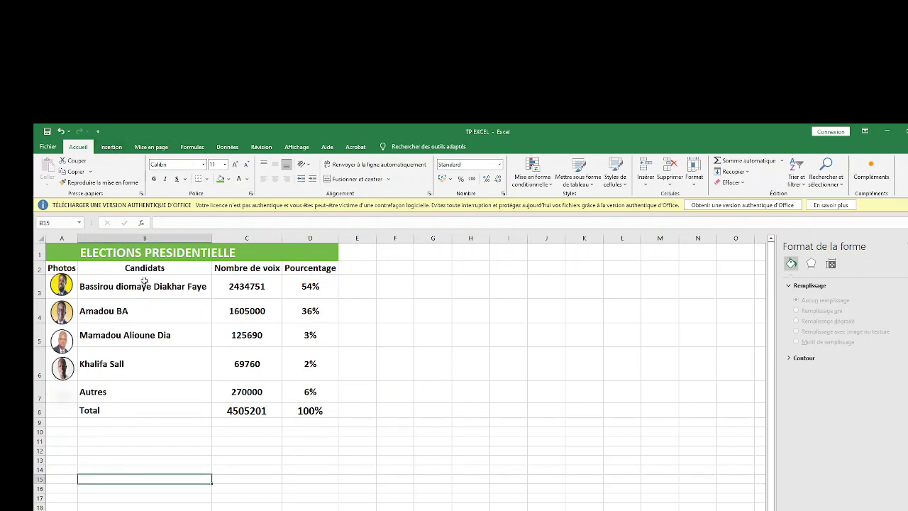
Insert a 2D pie chart from the candidates, vote counts and percentages in B2:D7, leaving out the Total row
left_click_drag(130, 269, 325, 391)
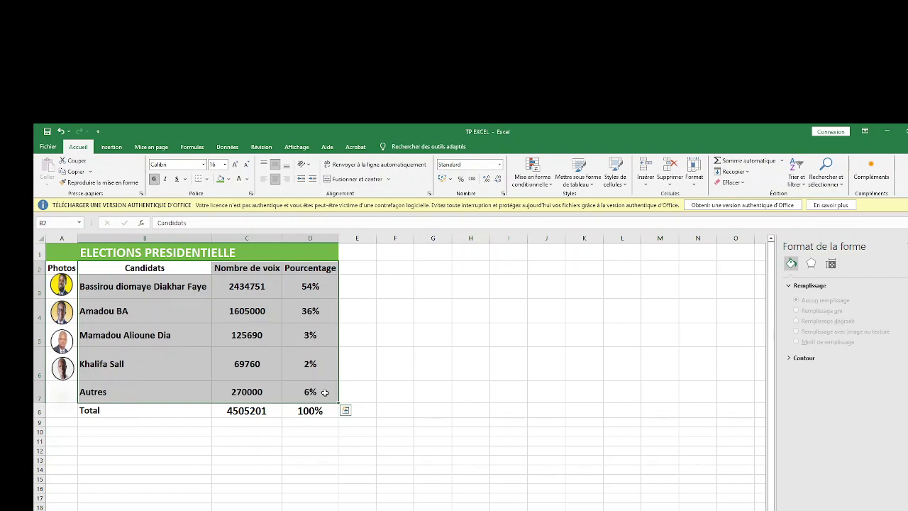
left_click(111, 147)
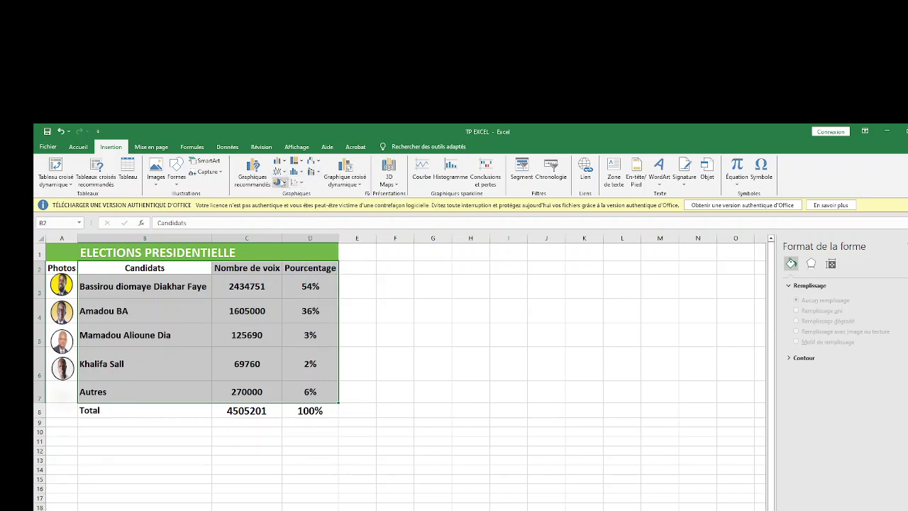
left_click(283, 186)
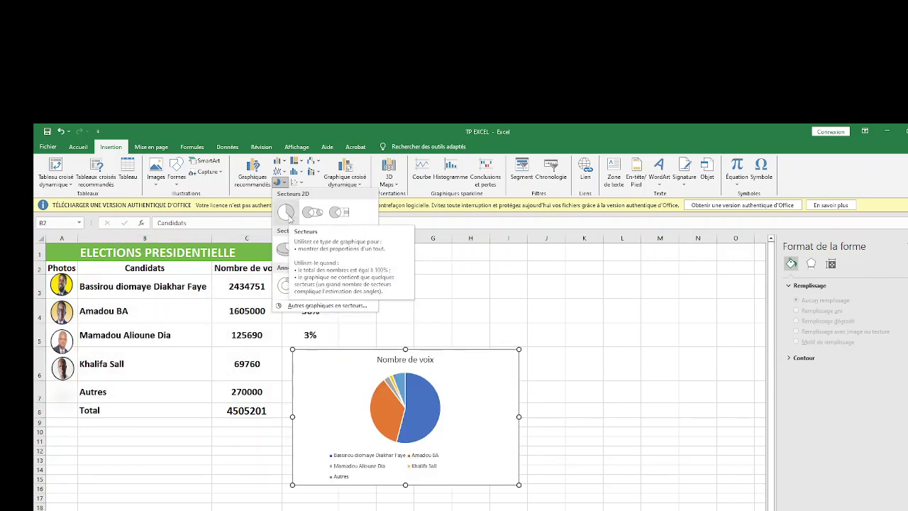
left_click(286, 212)
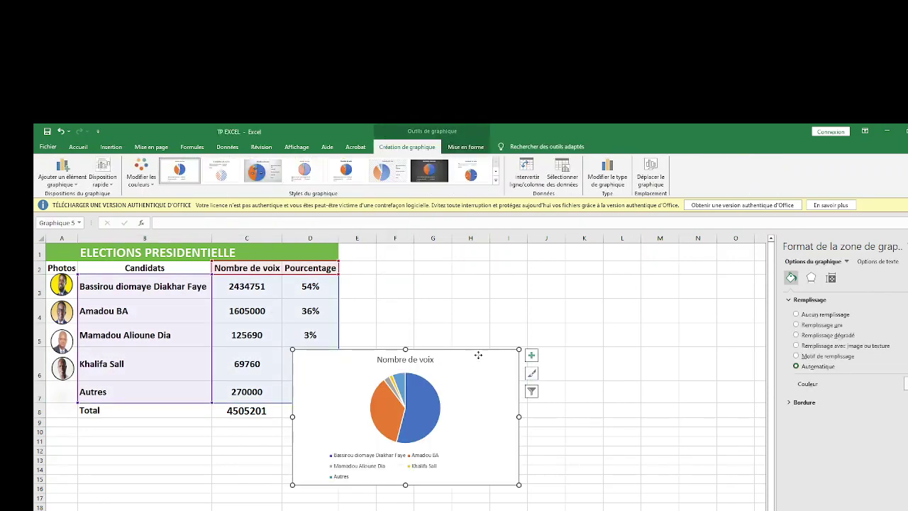
Place the pie chart directly below the table and enlarge it to span columns B to D
mouse_move(468, 356)
left_mouse_down()
mouse_move(417, 447)
mouse_move(263, 426)
left_mouse_up()
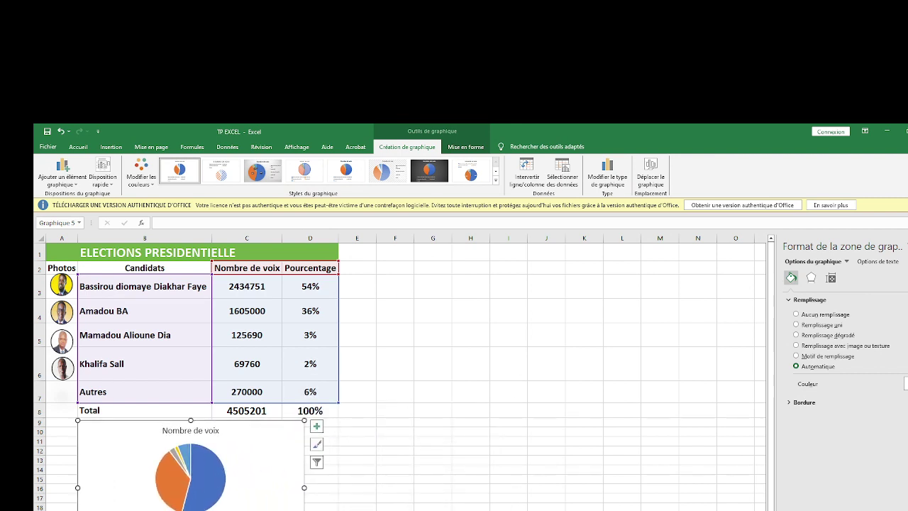
left_click_drag(304, 510, 337, 510)
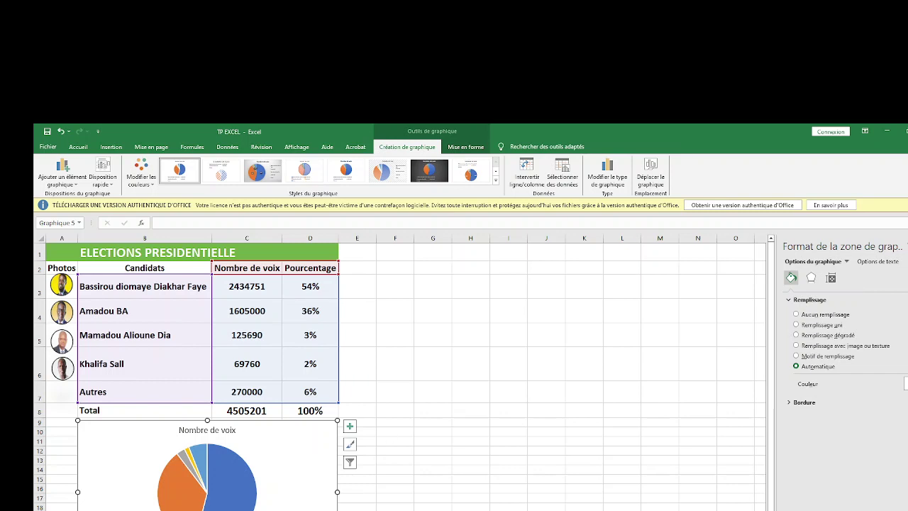
Examine the pie chart's slices and its legend of candidates up close
scroll(399, 372, "up", 10)
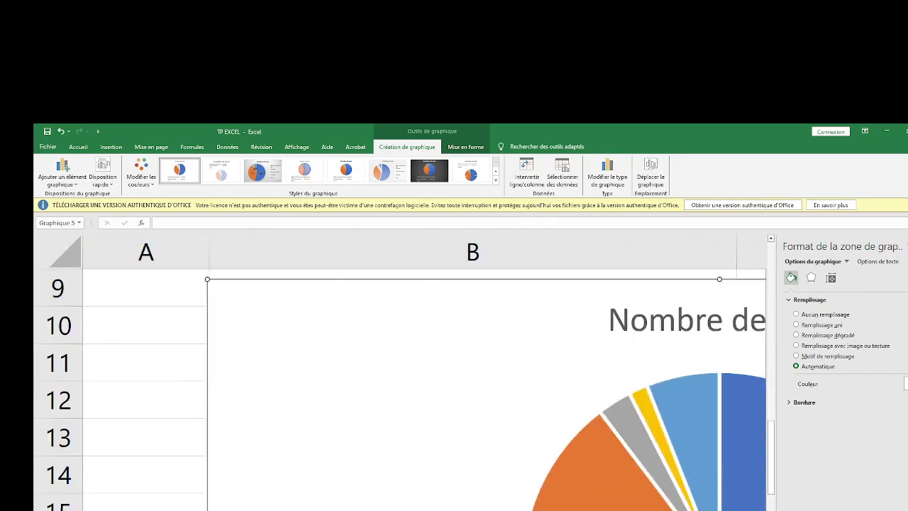
scroll(764, 500, "right", 5)
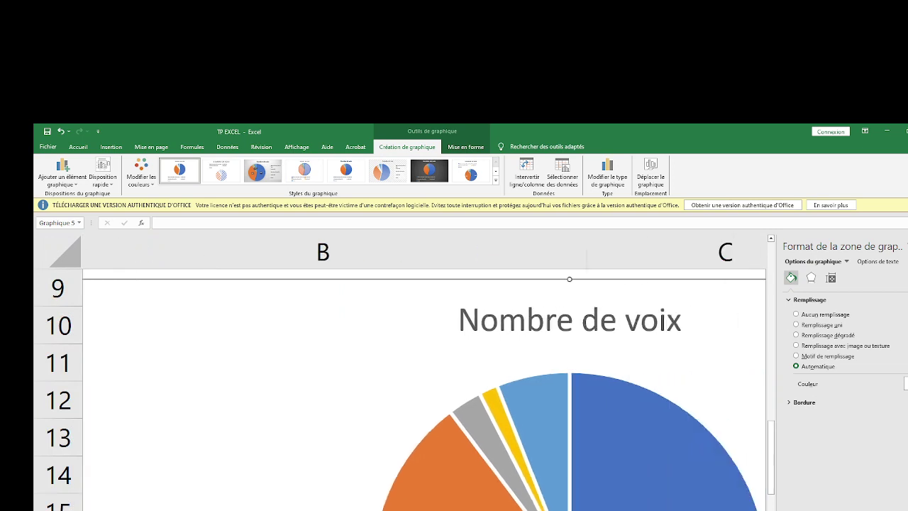
scroll(764, 501, "down", 3)
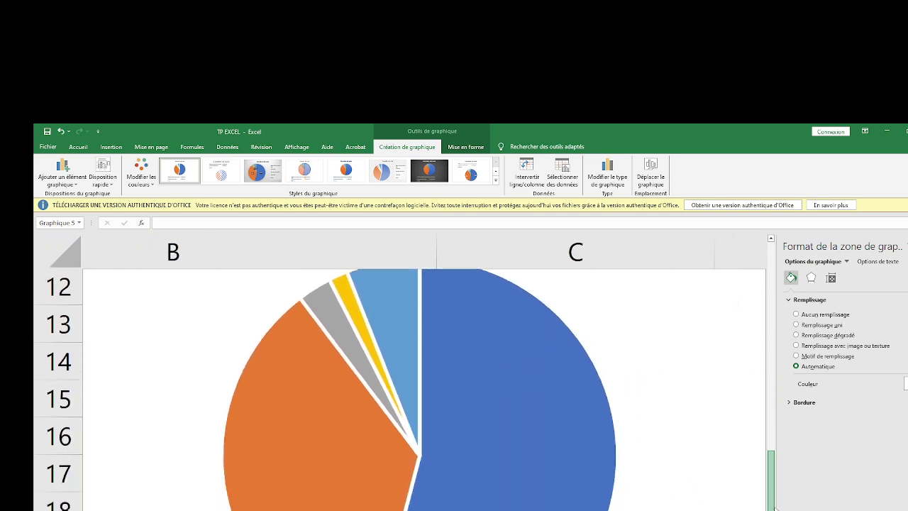
left_click_drag(771, 502, 771, 504)
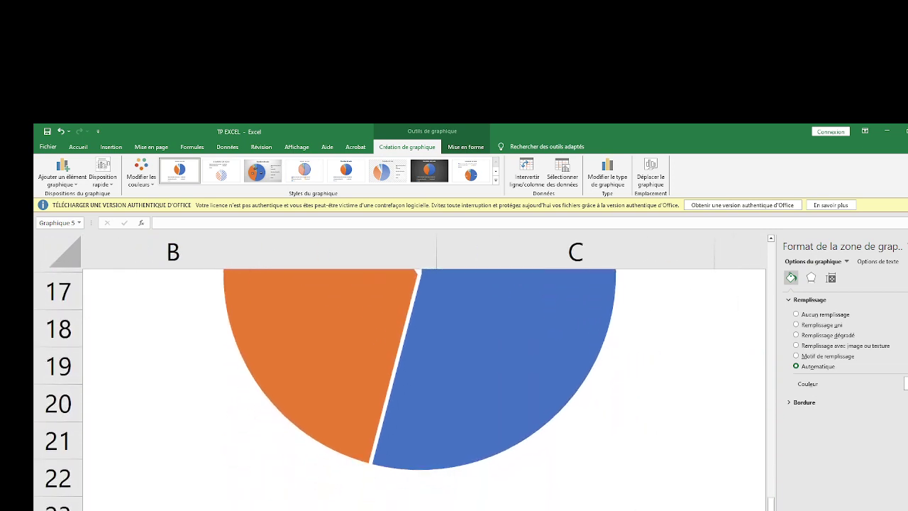
scroll(425, 368, "left", 3)
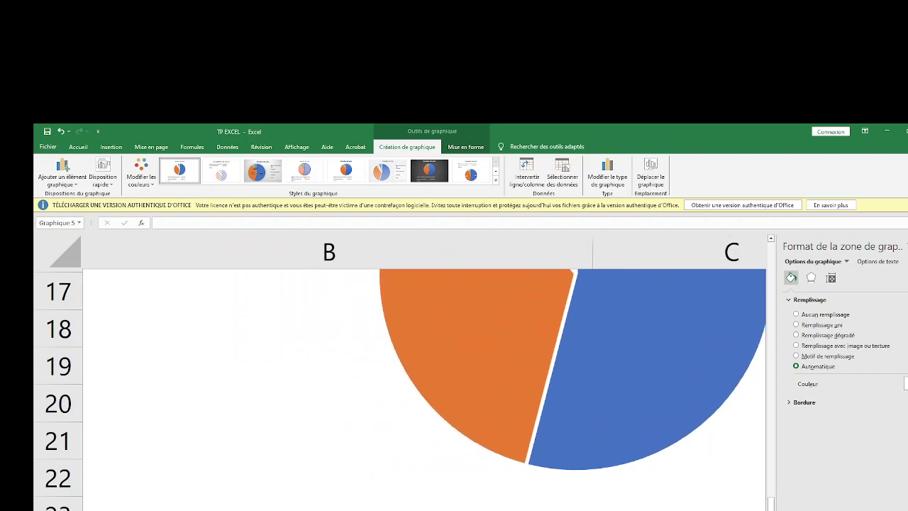
scroll(401, 374, "left", 3)
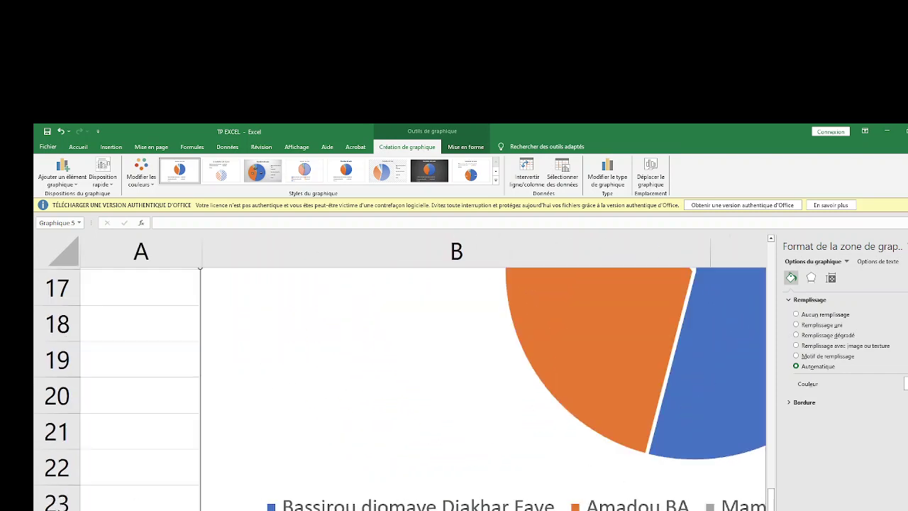
scroll(426, 369, "right", 3)
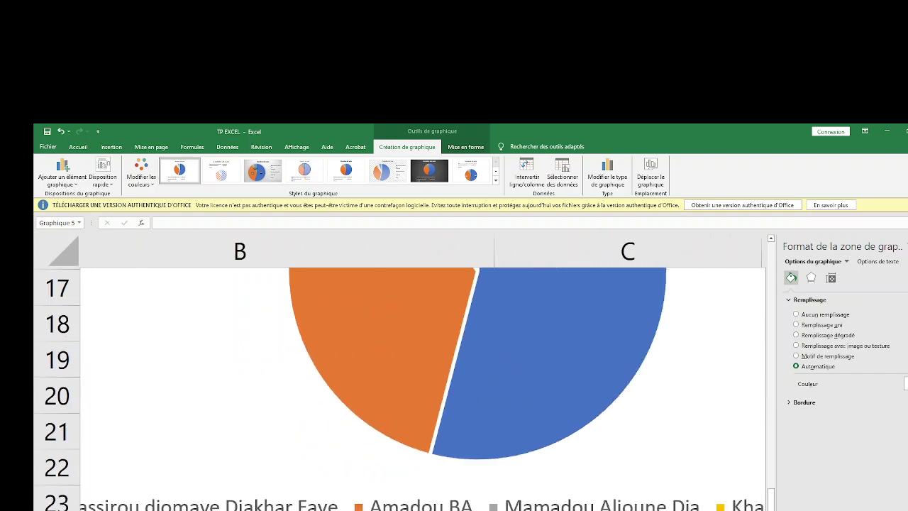
scroll(425, 369, "left", 1)
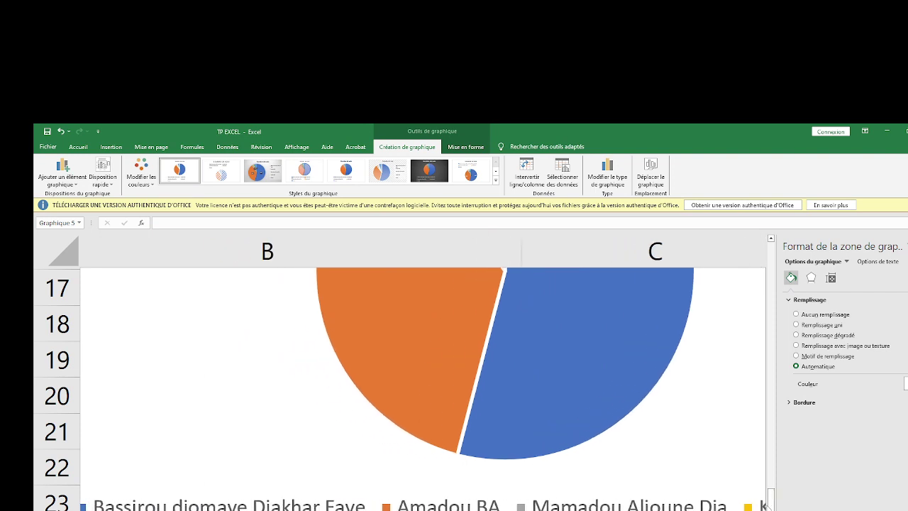
mouse_move(769, 508)
left_mouse_down()
mouse_move(770, 498)
mouse_move(770, 509)
left_mouse_up()
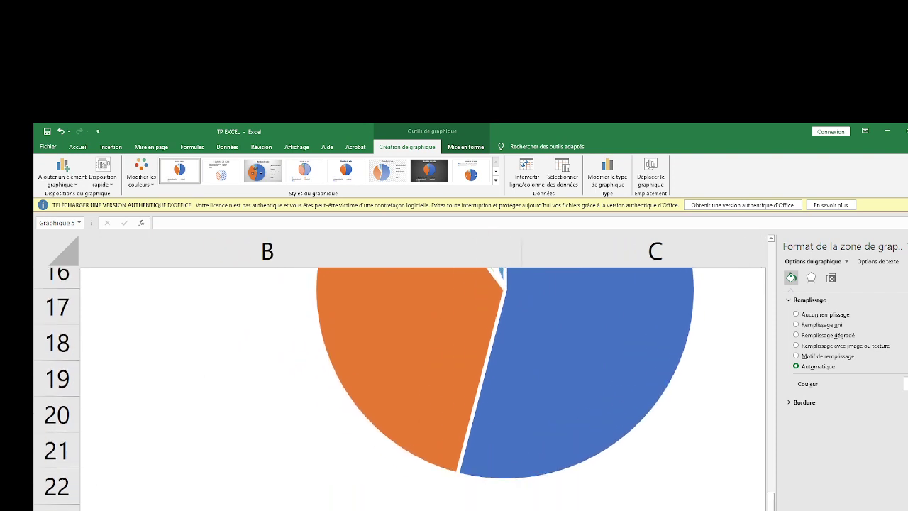
scroll(425, 369, "down", 4)
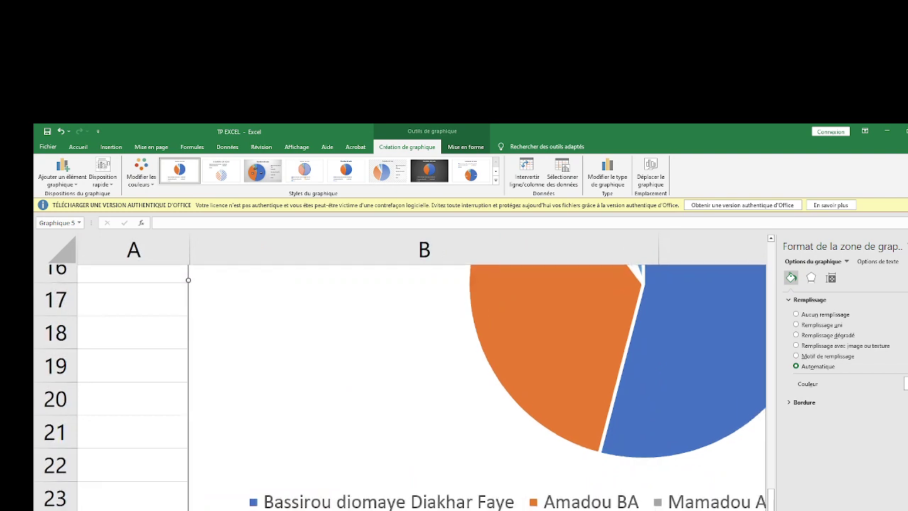
scroll(426, 369, "down", 1)
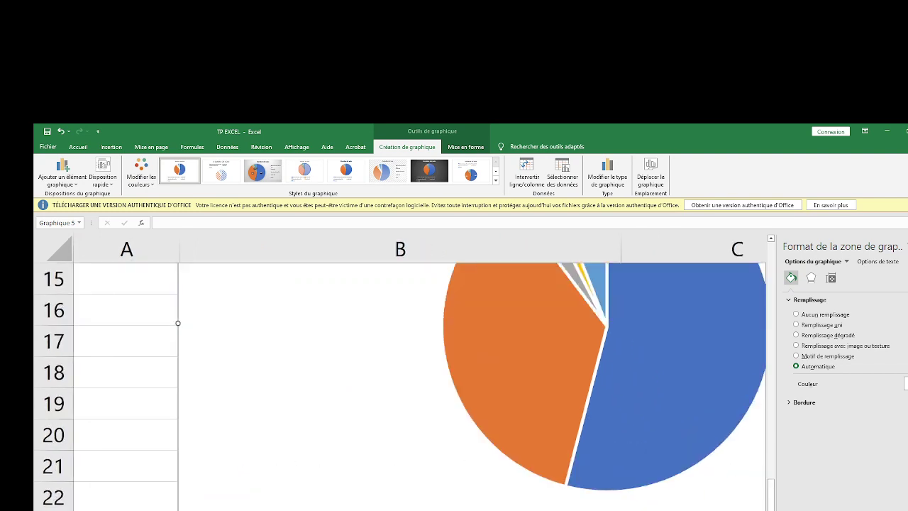
scroll(425, 369, "right", 3)
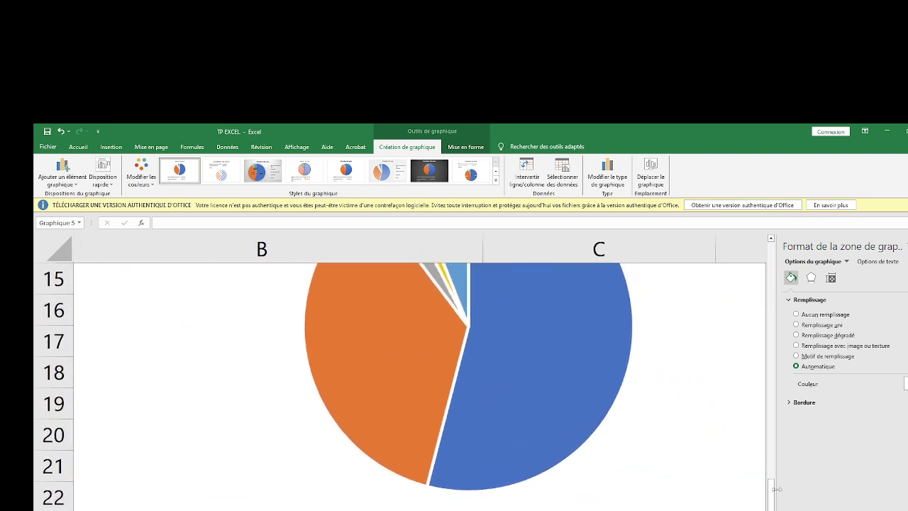
Review the pie chart together with the results table and inspect the values of individual slices
scroll(426, 369, "down", 10)
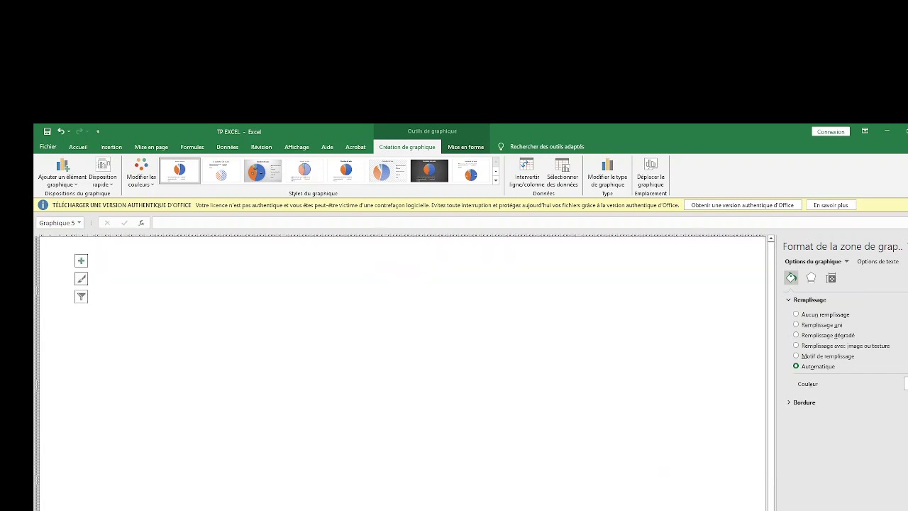
left_click(567, 452)
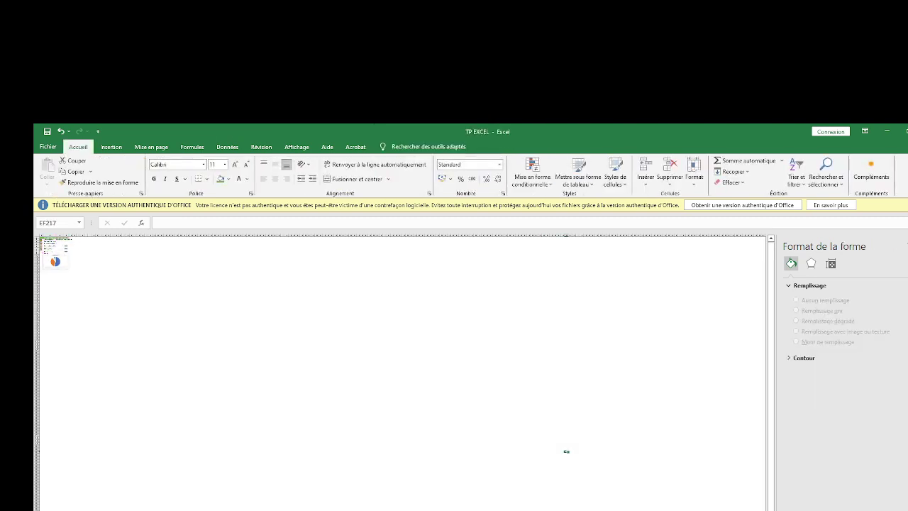
scroll(567, 452, "up", 6)
scroll(406, 376, "left", 20)
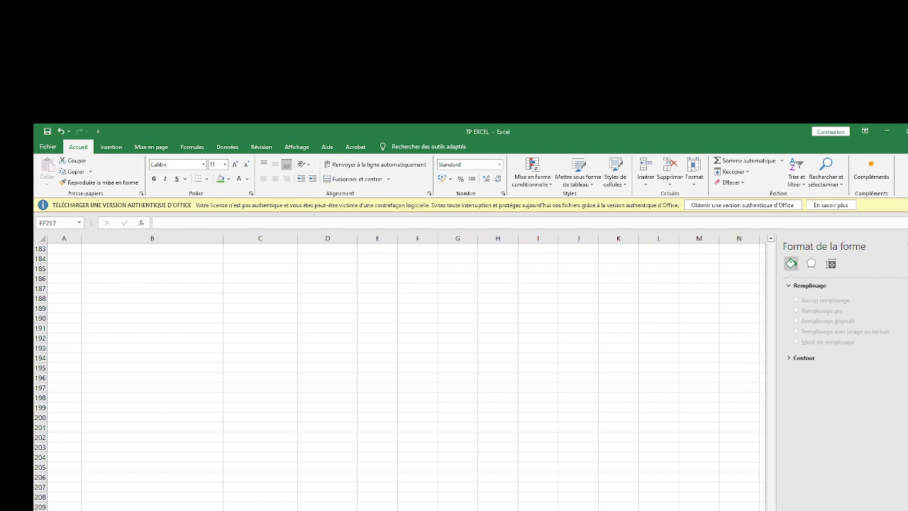
left_click_drag(771, 509, 802, 259)
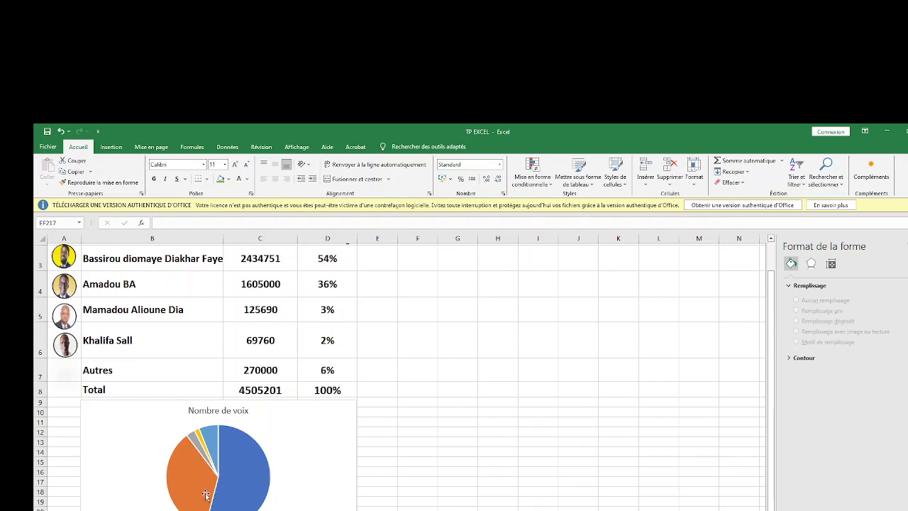
mouse_move(209, 477)
mouse_move(197, 445)
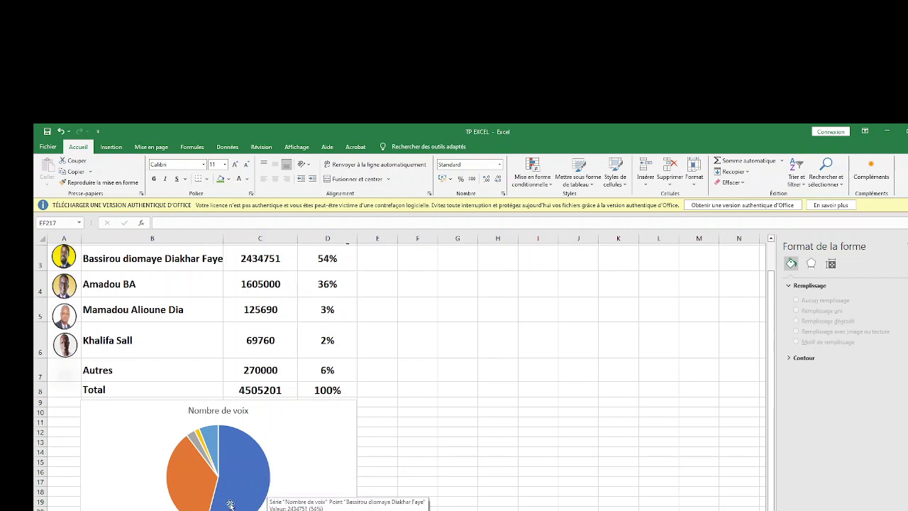
Replace the pie chart's title with "Repoartition des parts des candidats aux elections présidentielles"
mouse_move(245, 467)
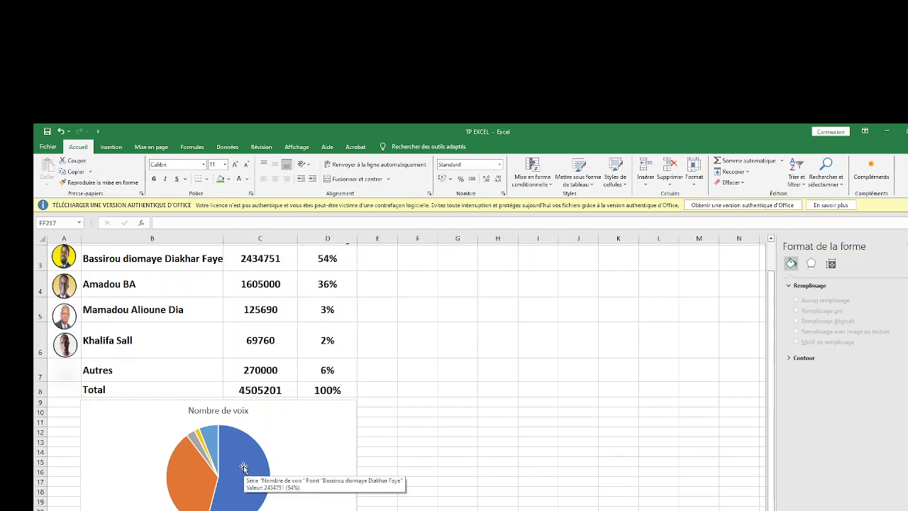
left_click(293, 450)
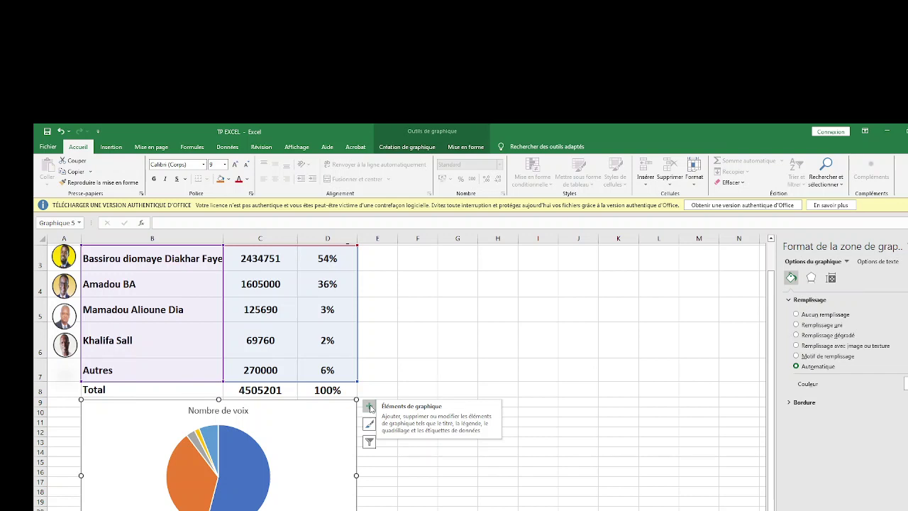
left_click(369, 407)
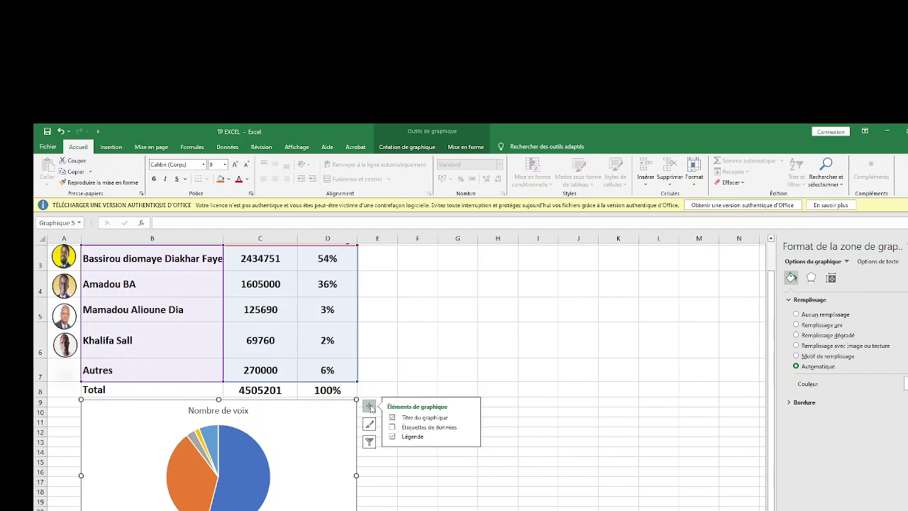
left_click(472, 421)
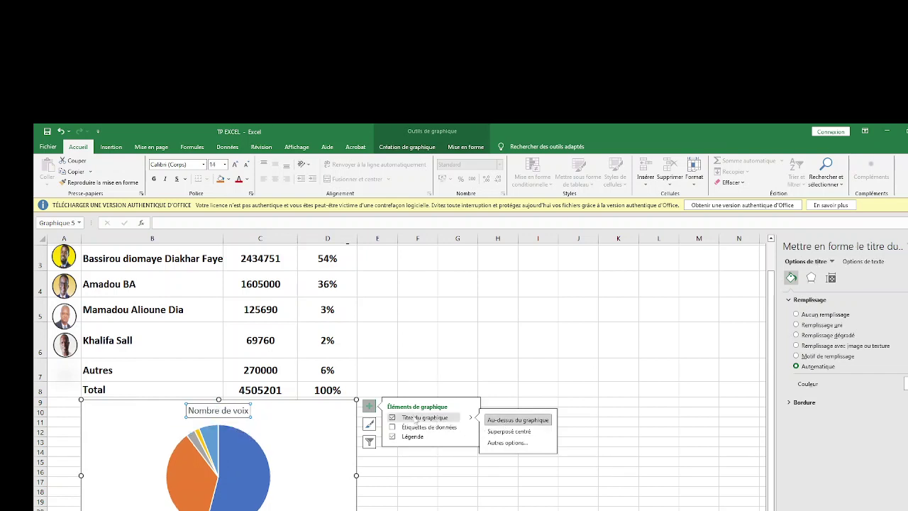
triple_click(226, 411)
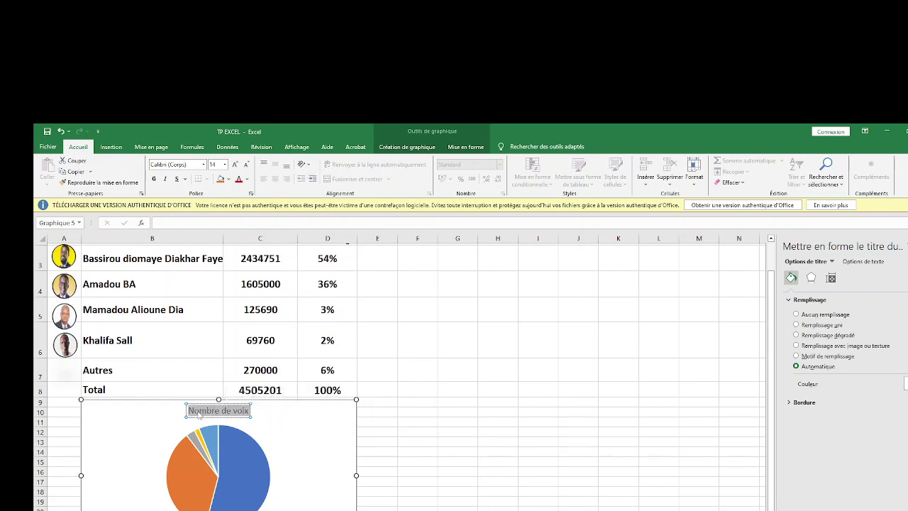
type("Re")
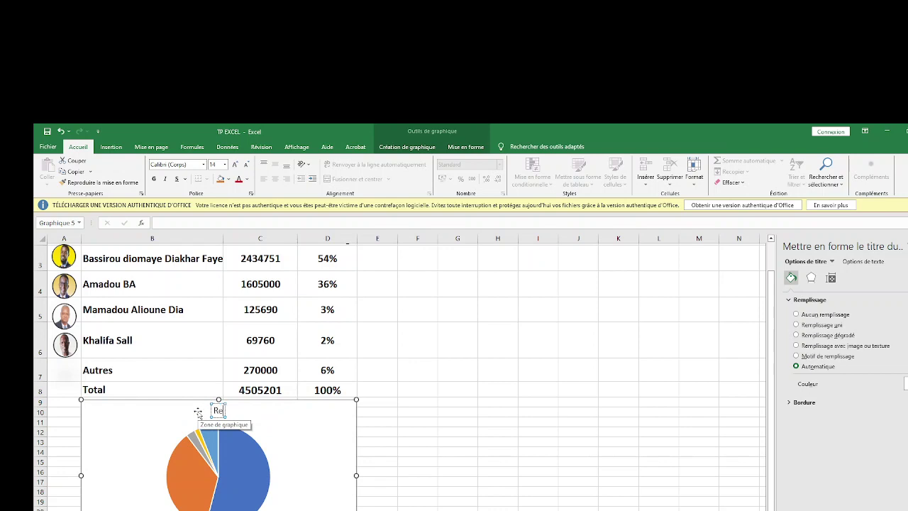
type("poartitio")
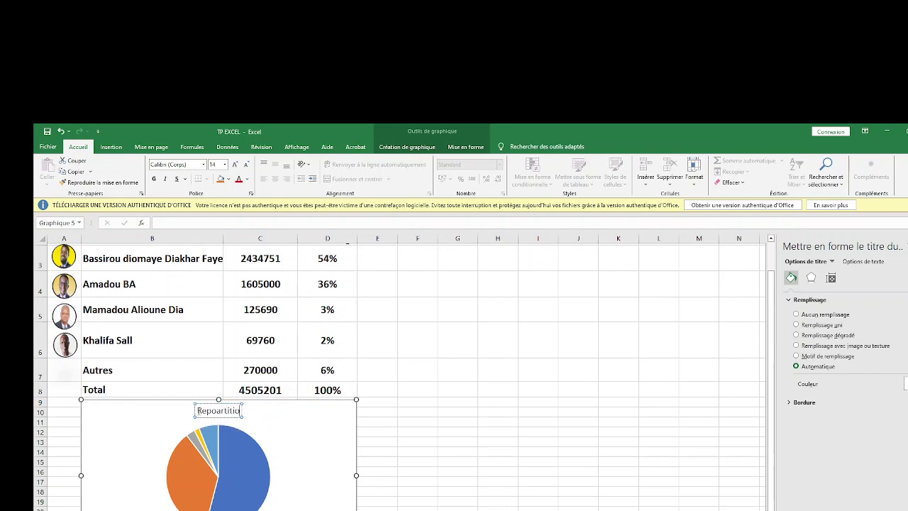
type("n des")
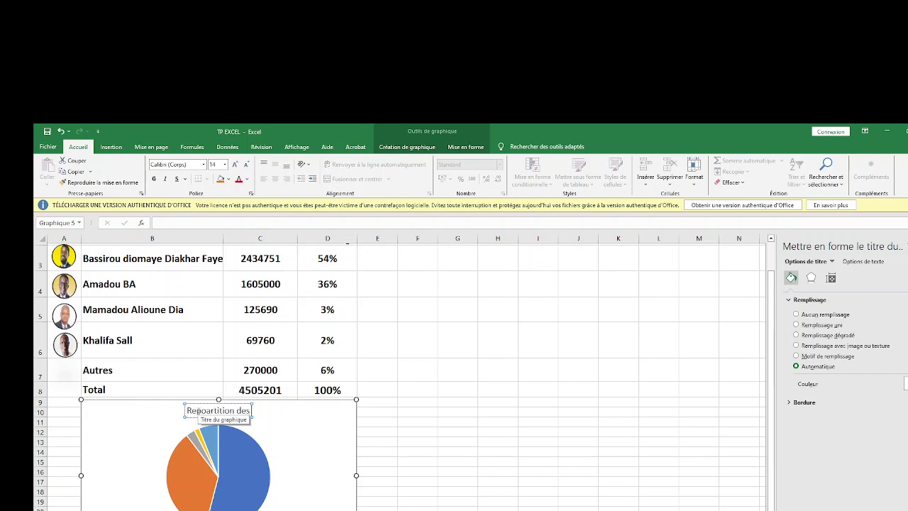
type(" pa")
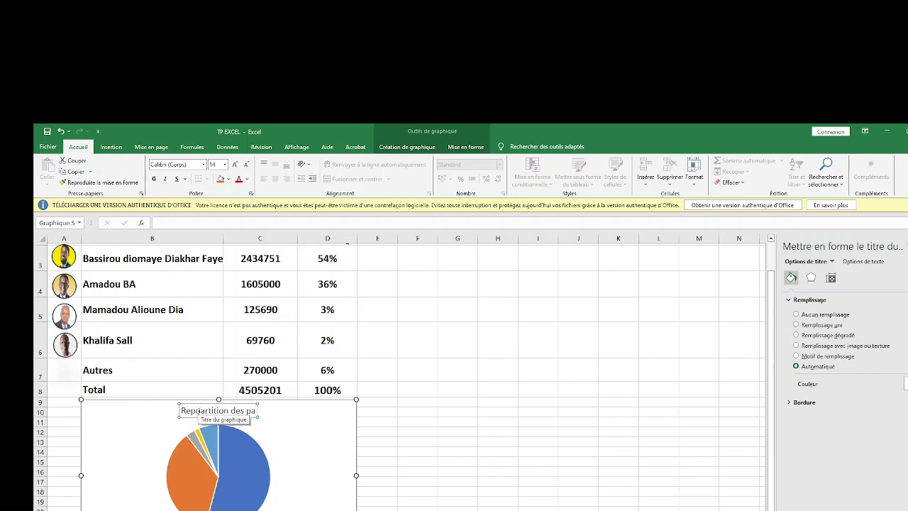
type("r")
type("ts d")
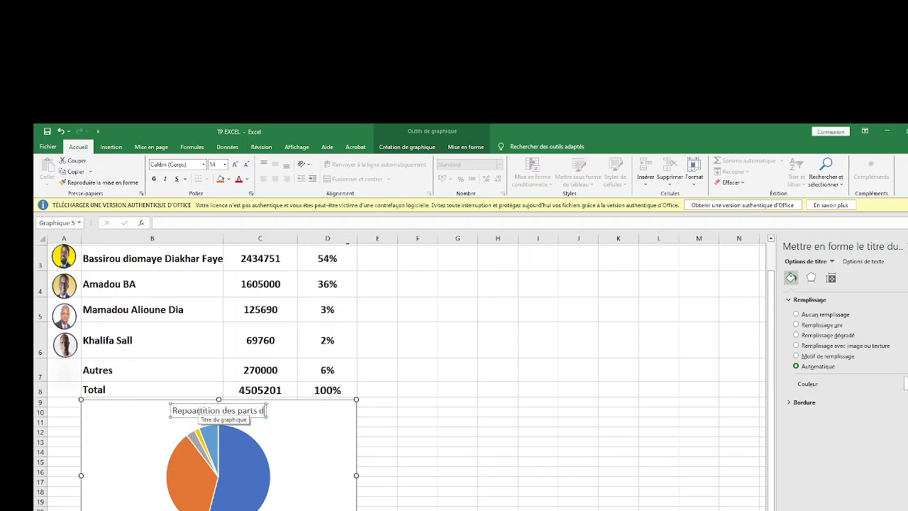
type("es dand")
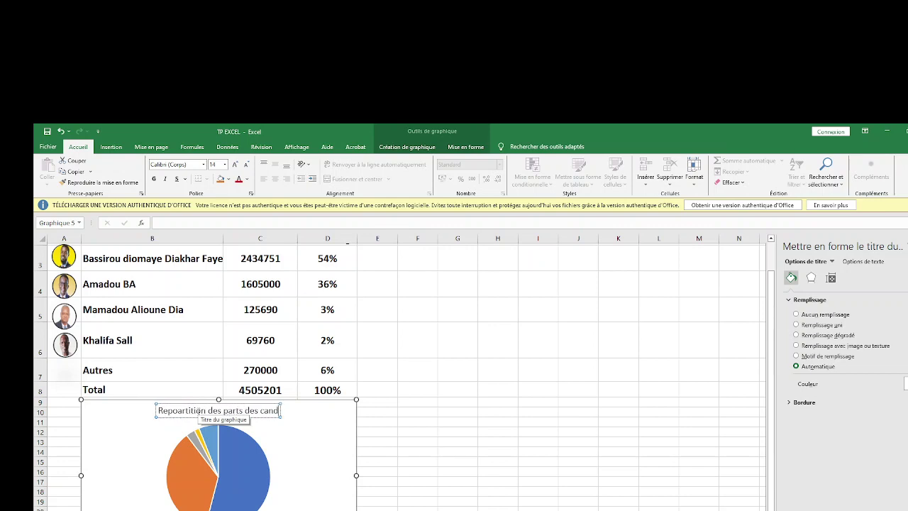
type("idats")
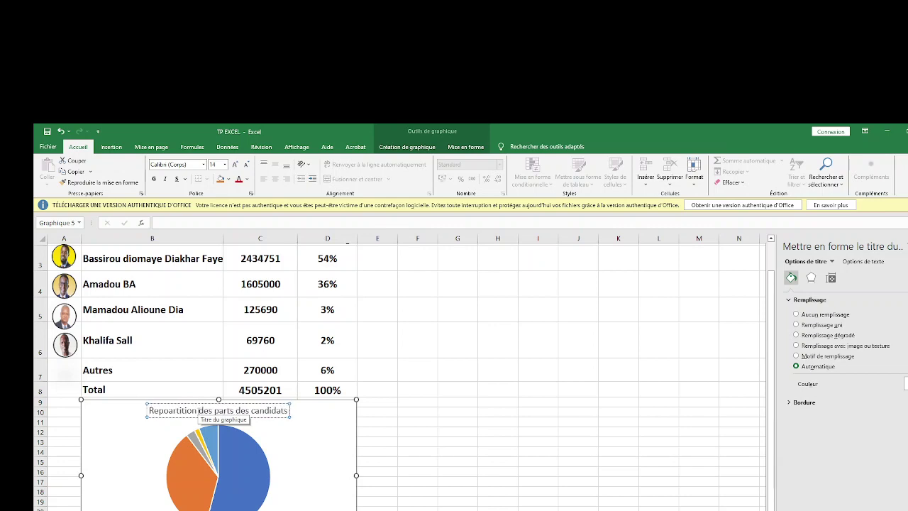
type(" aux e")
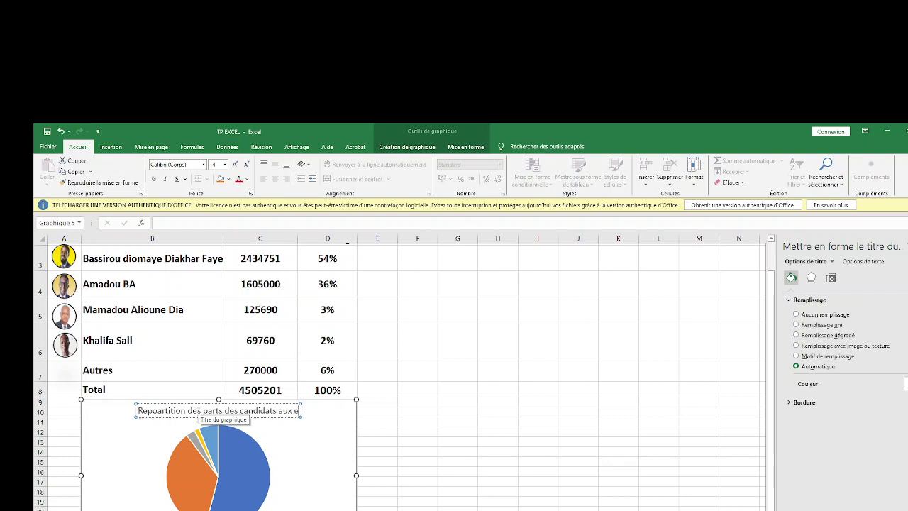
type("lectio")
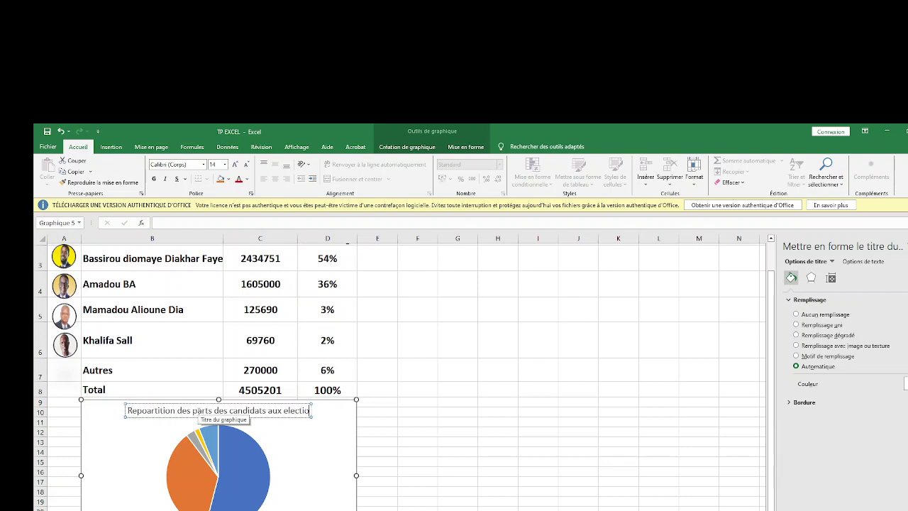
type("ns pr")
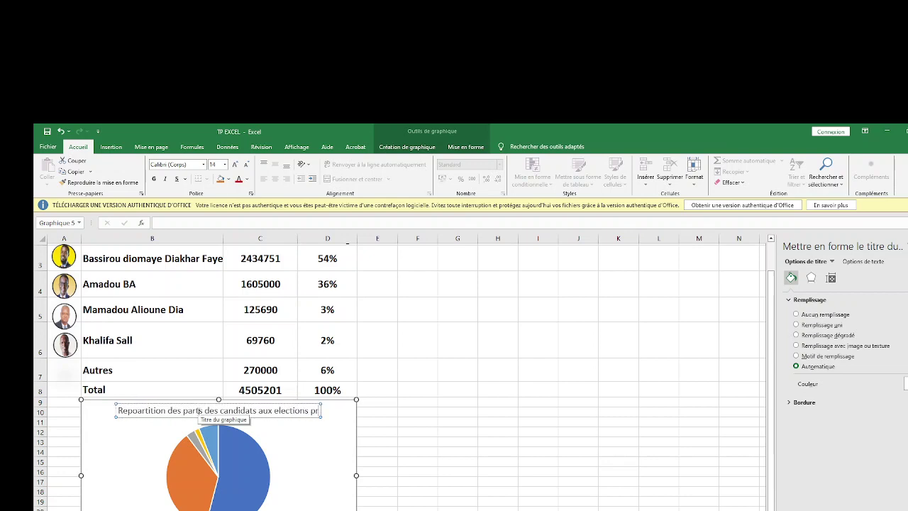
key("BackSpace")
key("BackSpace")
key("BackSpace")
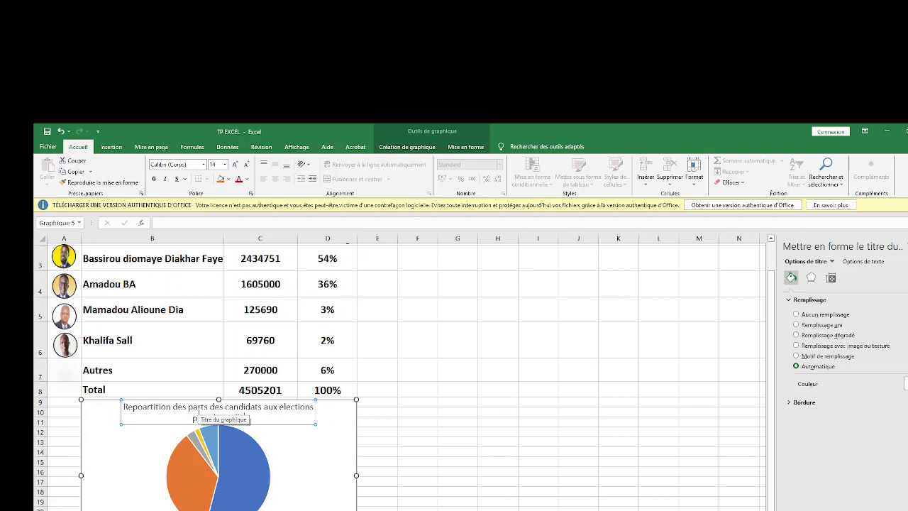
type("ésidentielles")
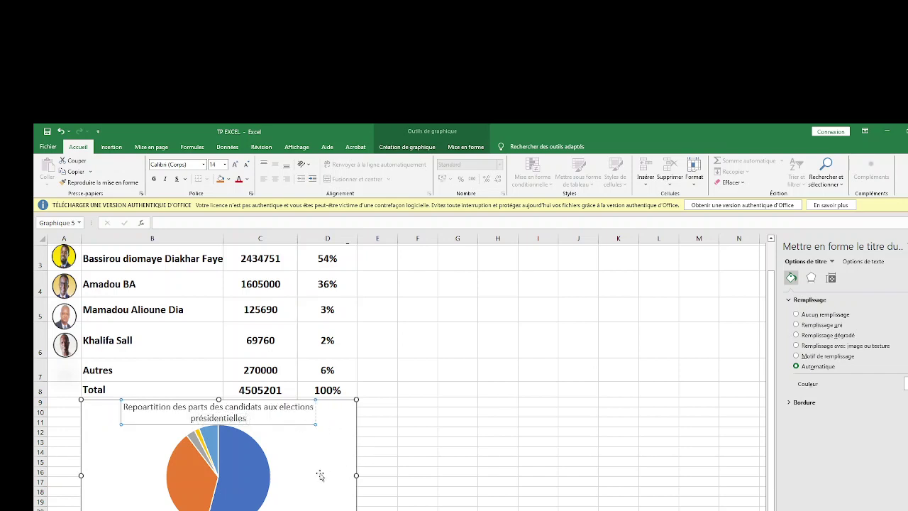
left_click(319, 474)
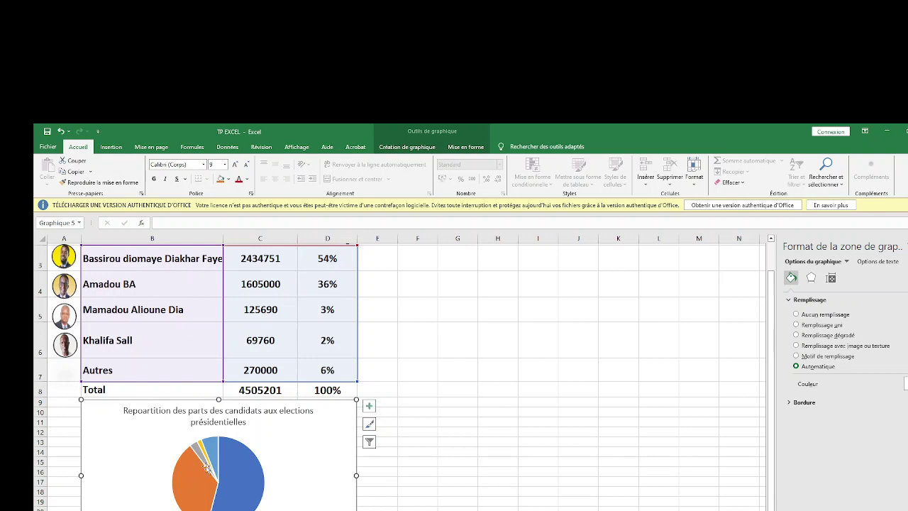
Add data labels to the pie chart's slices
left_click(370, 409)
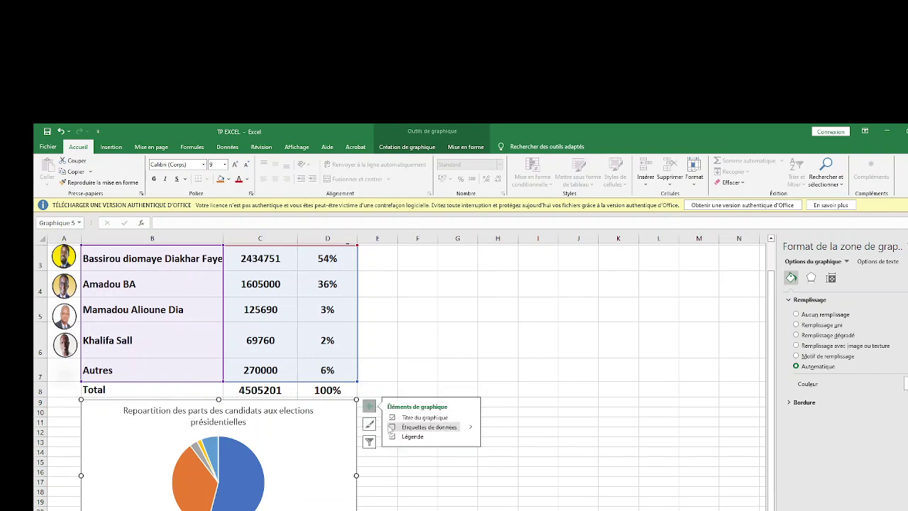
left_click(391, 427)
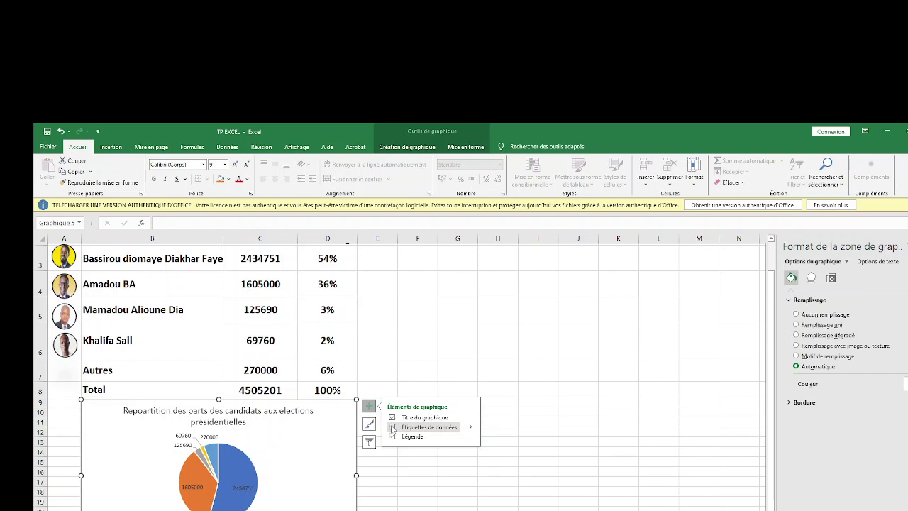
left_click(392, 428)
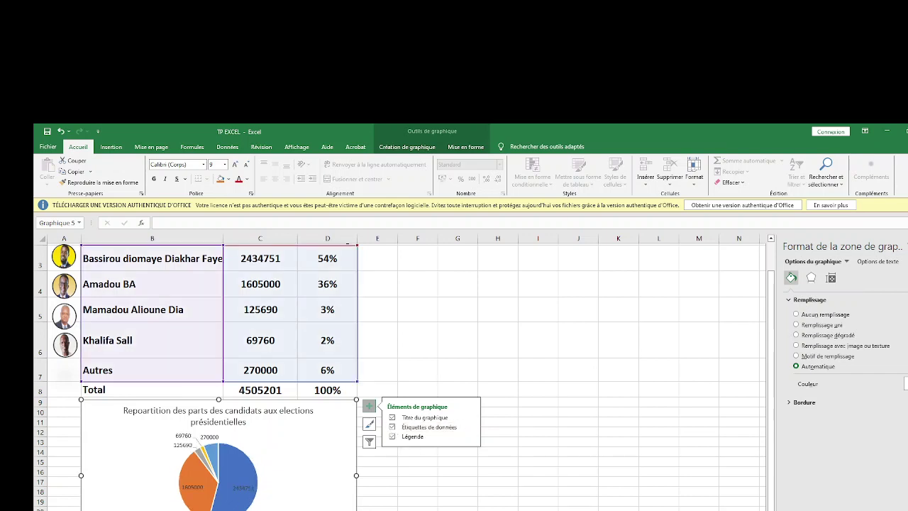
Set the pie chart's data labels to show percentages (Pourcentage) instead of vote values (Valeur)
scroll(400, 372, "up", 1)
scroll(400, 372, "up", 1)
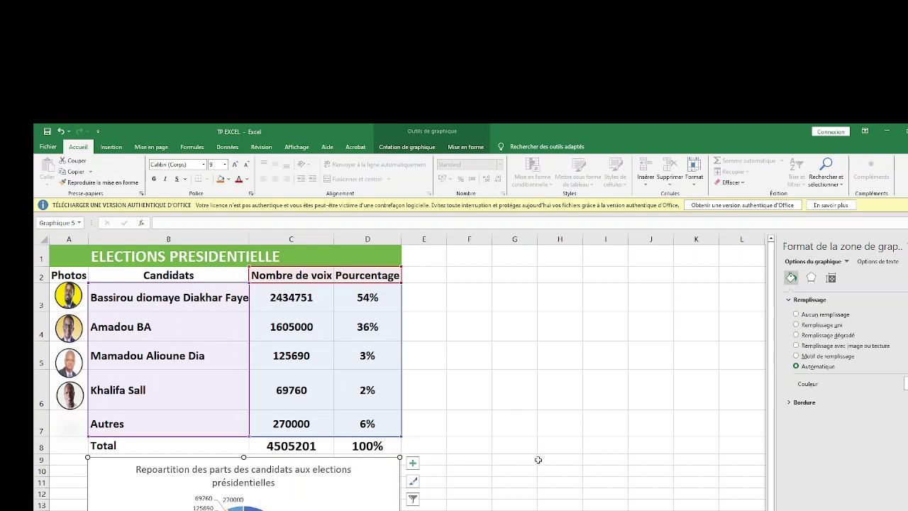
scroll(546, 441, "down", 1)
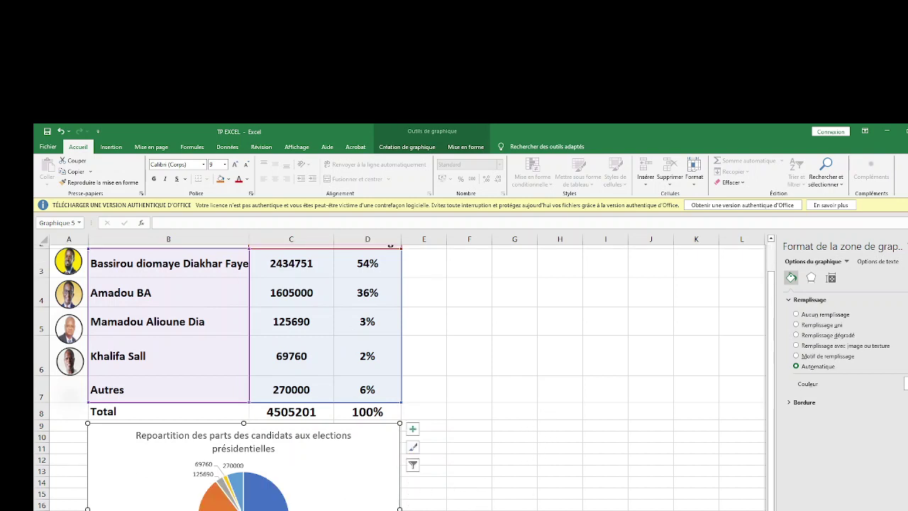
left_click(233, 466)
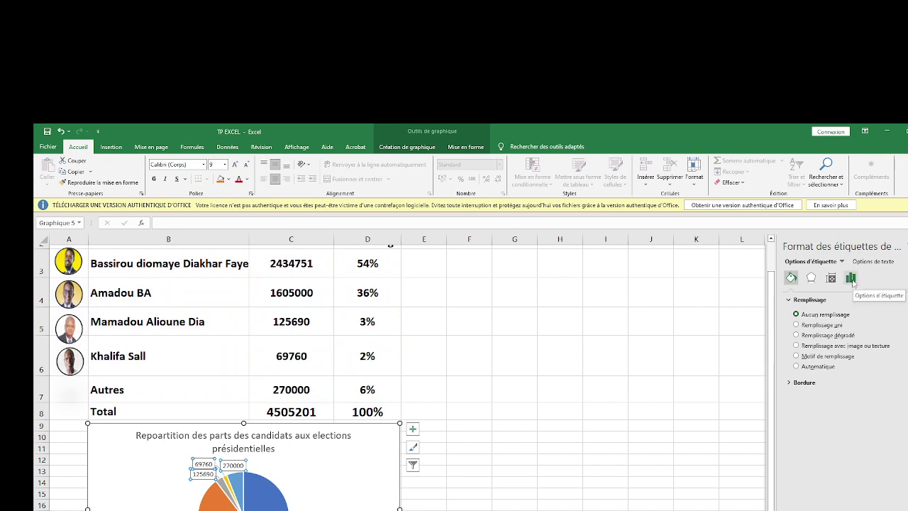
left_click(851, 278)
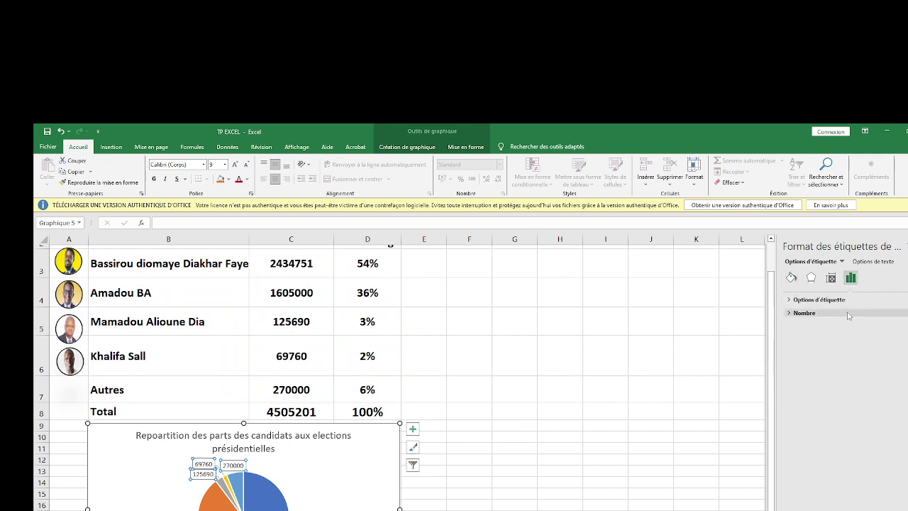
left_click(789, 300)
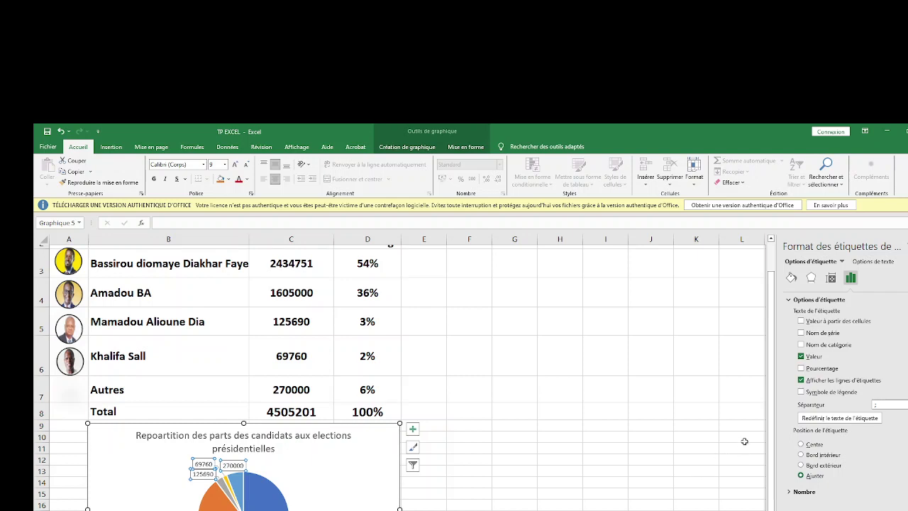
left_click(802, 367)
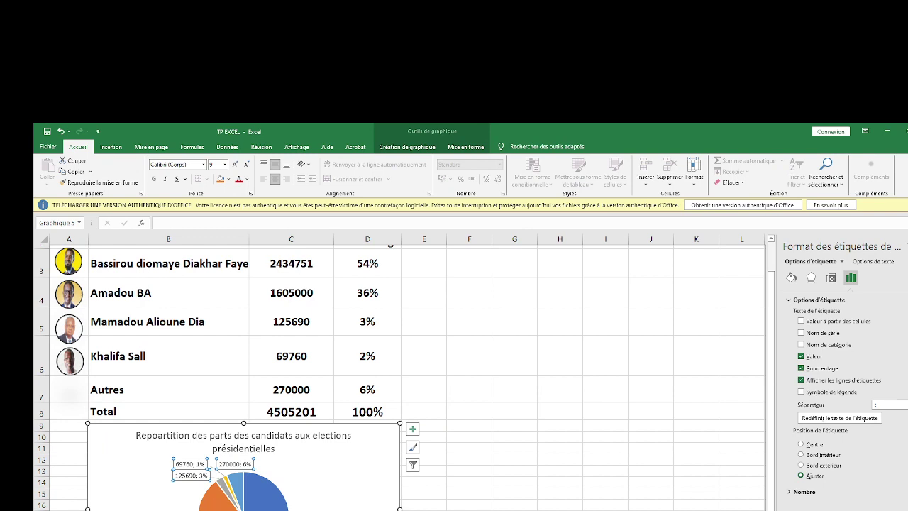
left_click(801, 357)
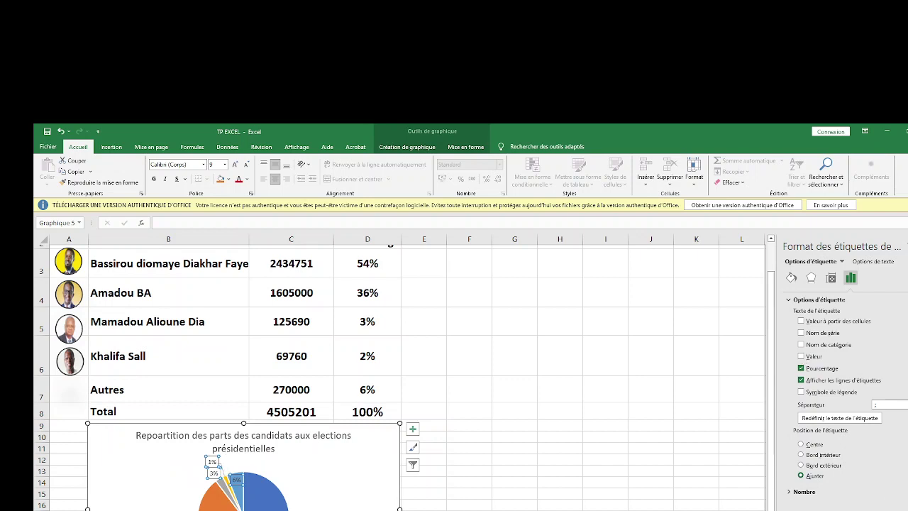
scroll(771, 467, "up", 2)
scroll(772, 467, "up", 1)
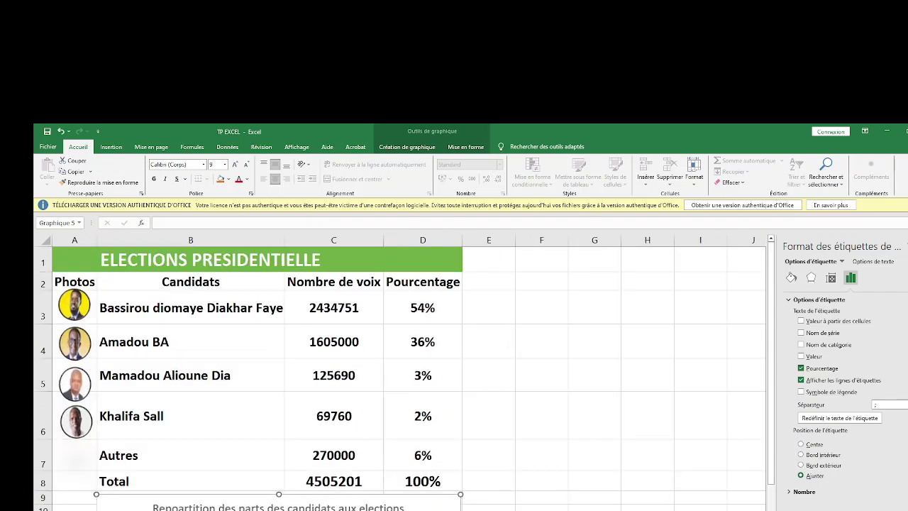
scroll(772, 467, "down", 1)
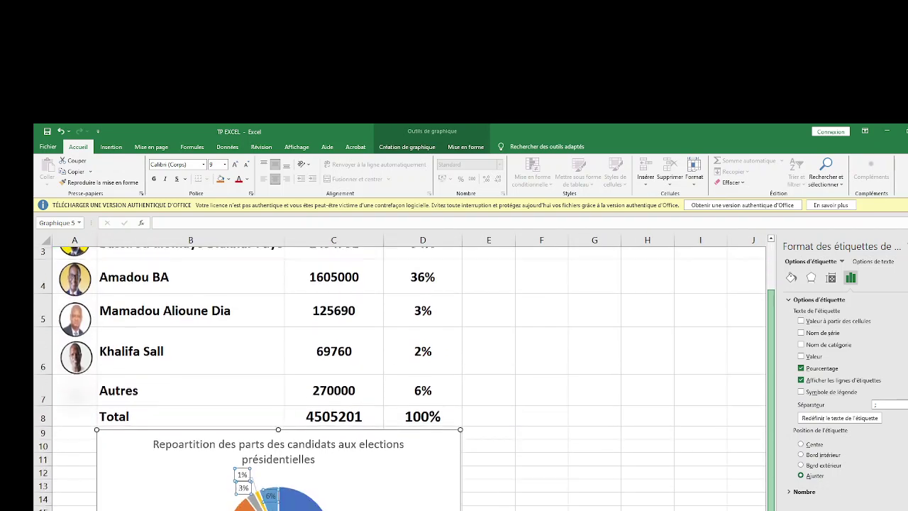
scroll(768, 506, "down", 1)
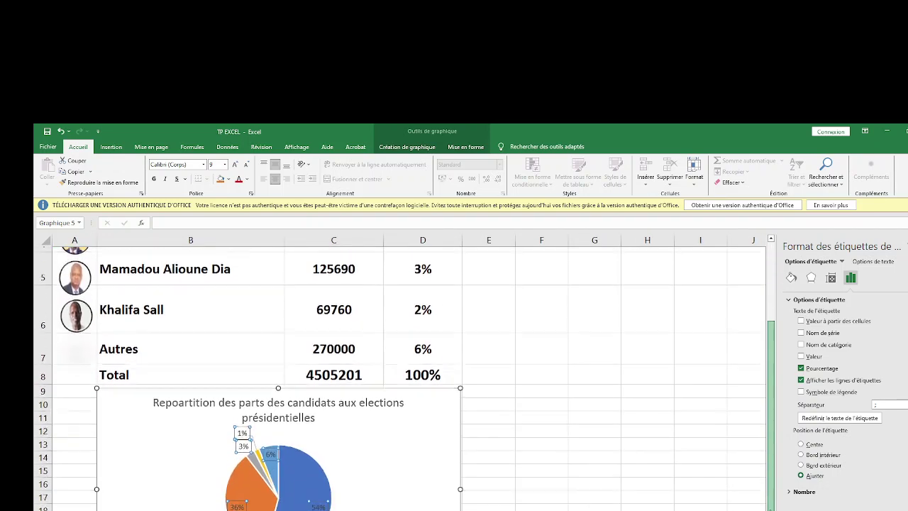